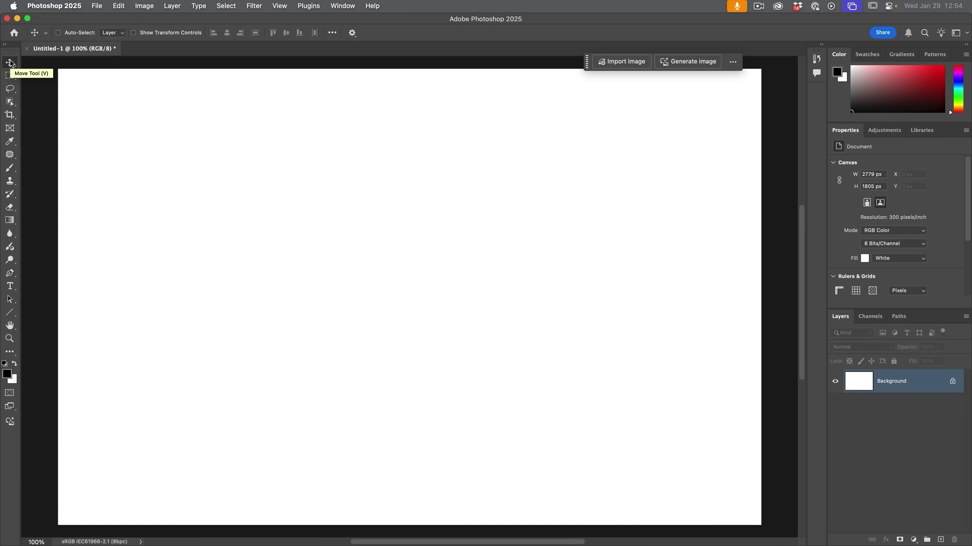
# Pick the Frame tool set to draw custom-shape frames with the lion silhouette.
pyautogui.click(10, 128)
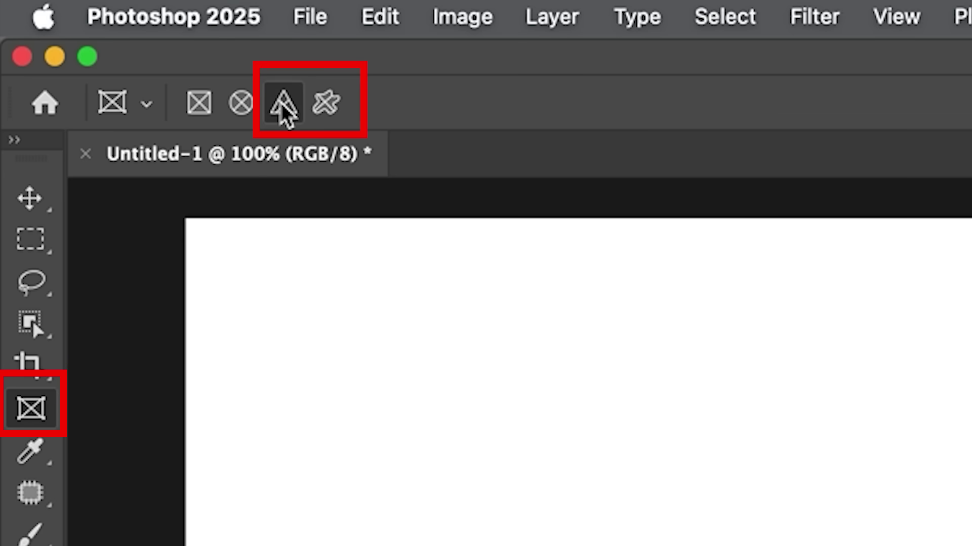
pyautogui.click(326, 103)
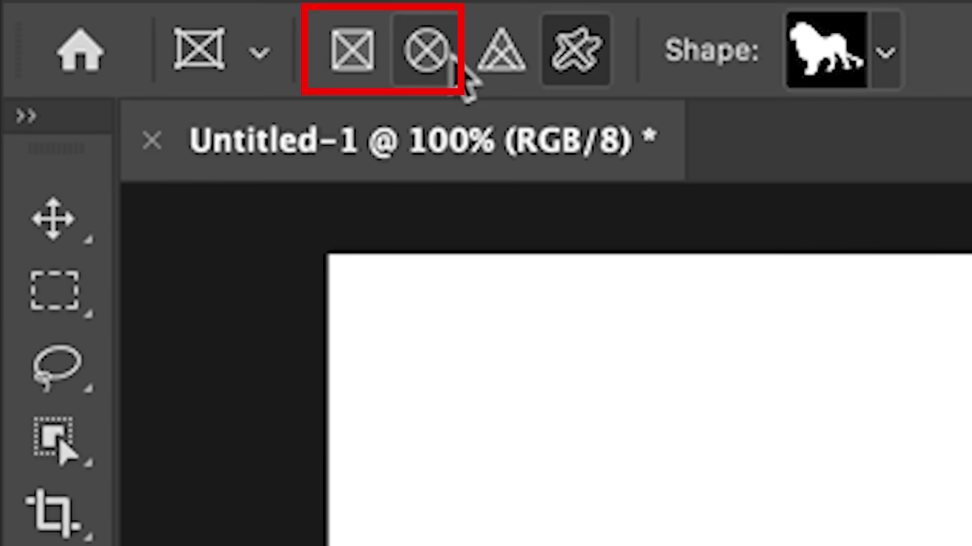
# Draw a triangle frame, fill it with the IMG_2774 eggs photo, and nudge it into place.
pyautogui.click(494, 57)
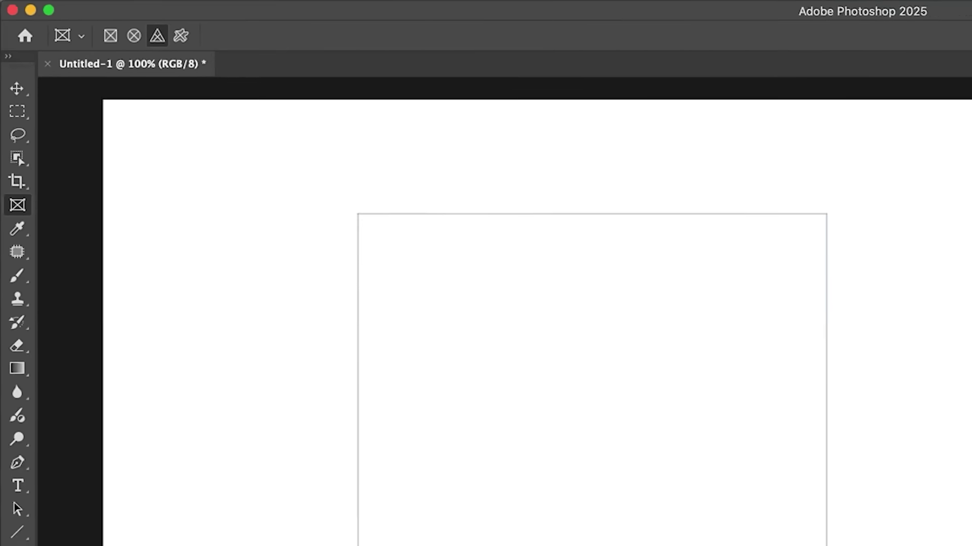
pyautogui.moveTo(458, 324); pyautogui.dragTo(594, 436)
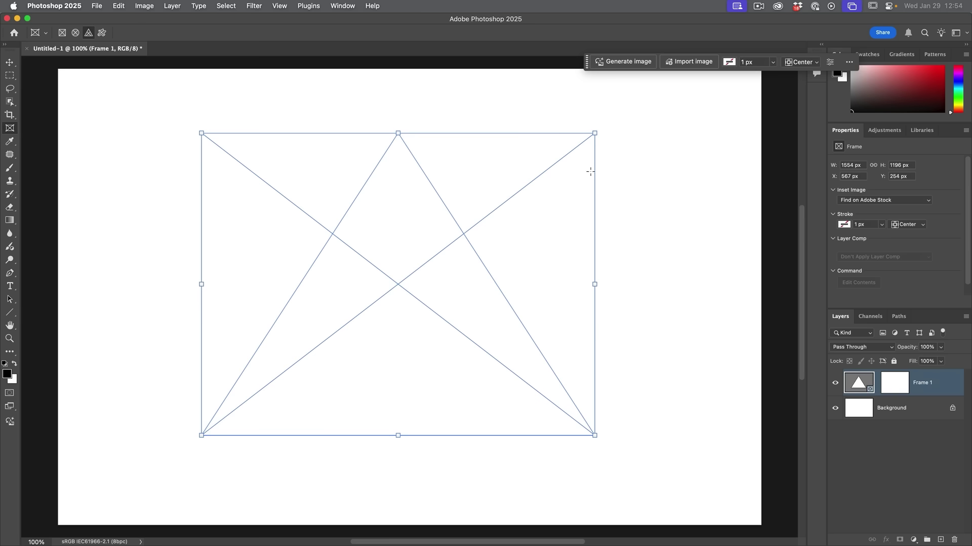
pyautogui.click(693, 62)
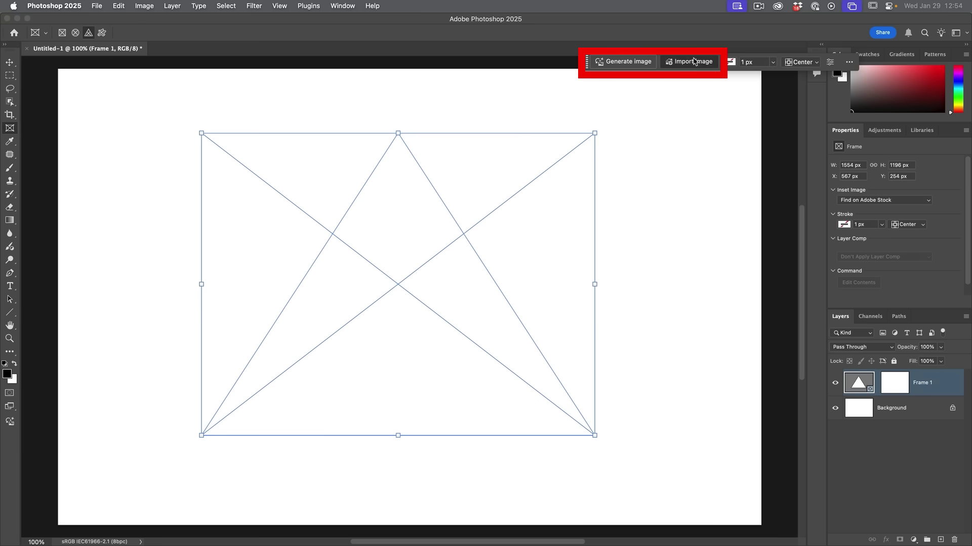
pyautogui.doubleClick(575, 121)
pyautogui.moveTo(427, 303); pyautogui.dragTo(425, 348)
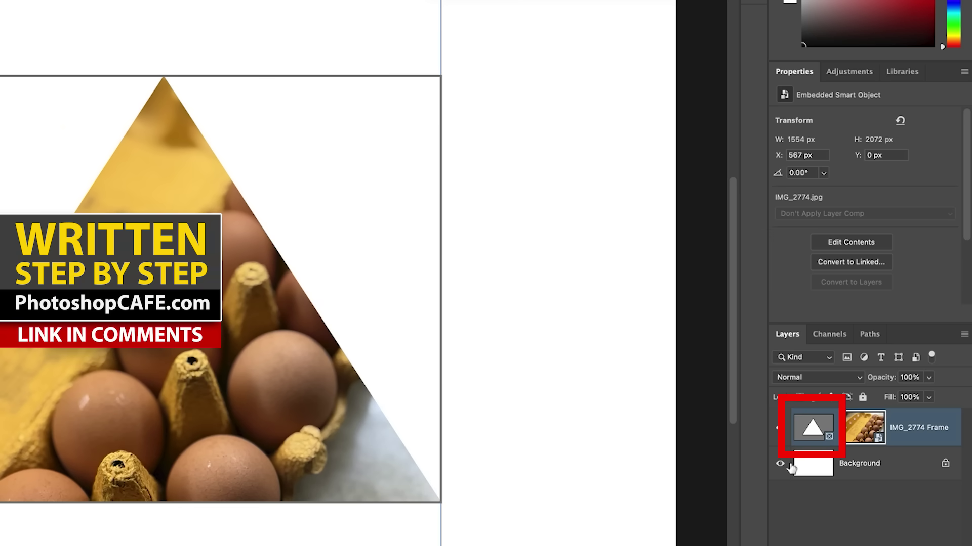
pyautogui.click(885, 512)
# Select the IMG_2774 Frame layer and drag the eggs photo to a better spot in the triangle.
pyautogui.click(811, 429)
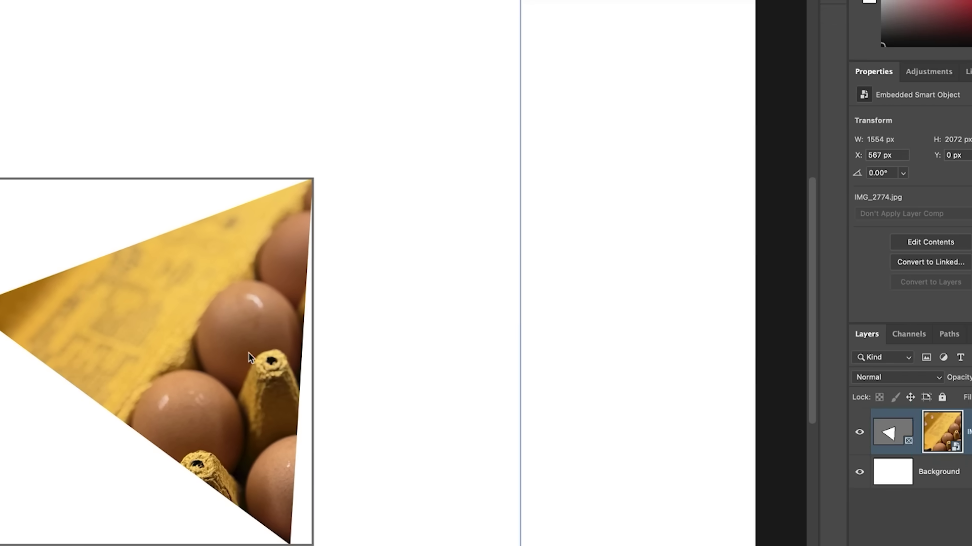
pyautogui.moveTo(156, 354); pyautogui.dragTo(148, 324)
pyautogui.moveTo(460, 325); pyautogui.dragTo(309, 263)
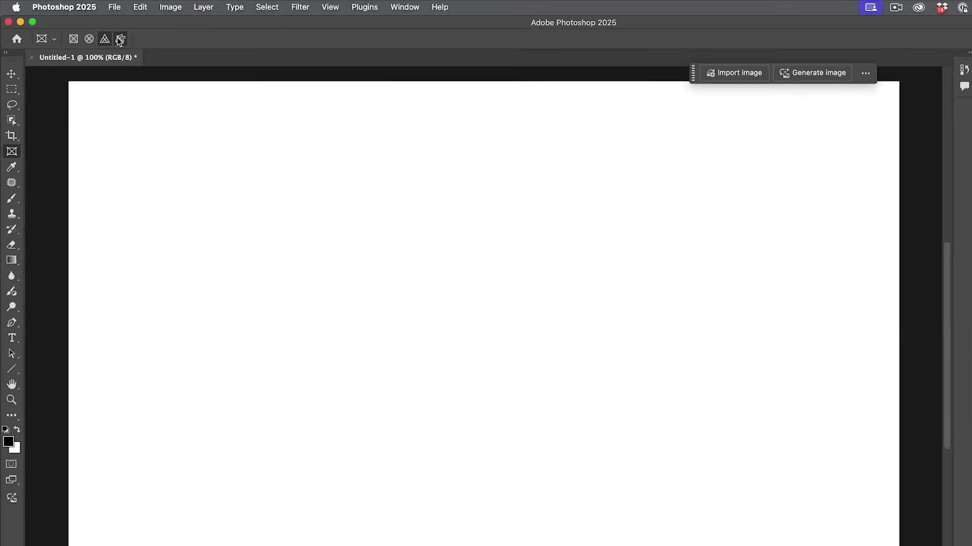
# Draw an empty frame using an arrow from Legacy Shapes > All Legacy Default Shapes > Arrows.
pyautogui.click(101, 33)
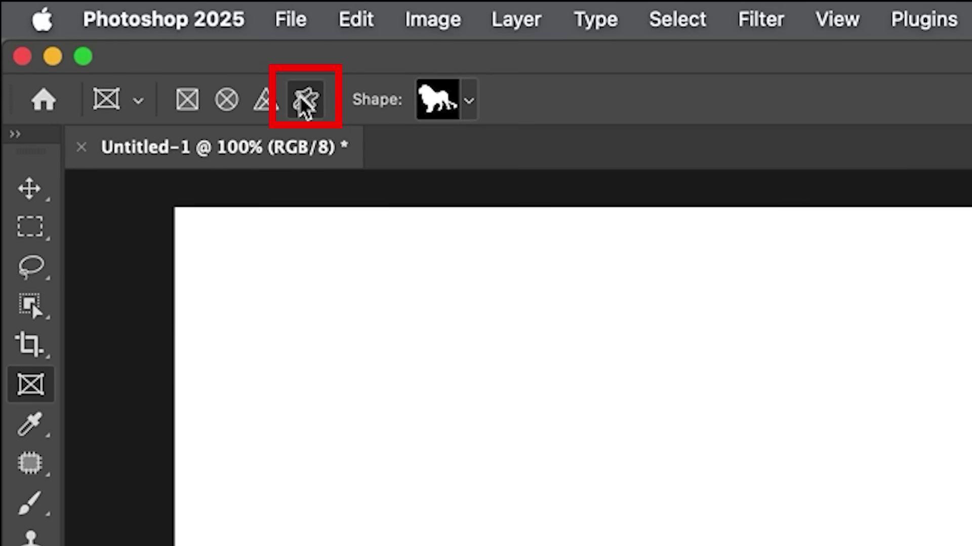
pyautogui.click(470, 100)
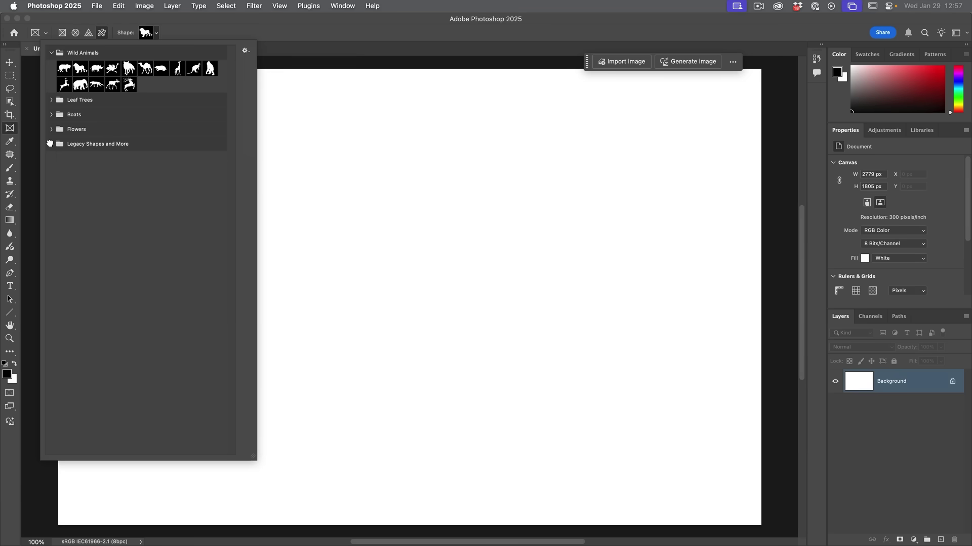
pyautogui.click(50, 143)
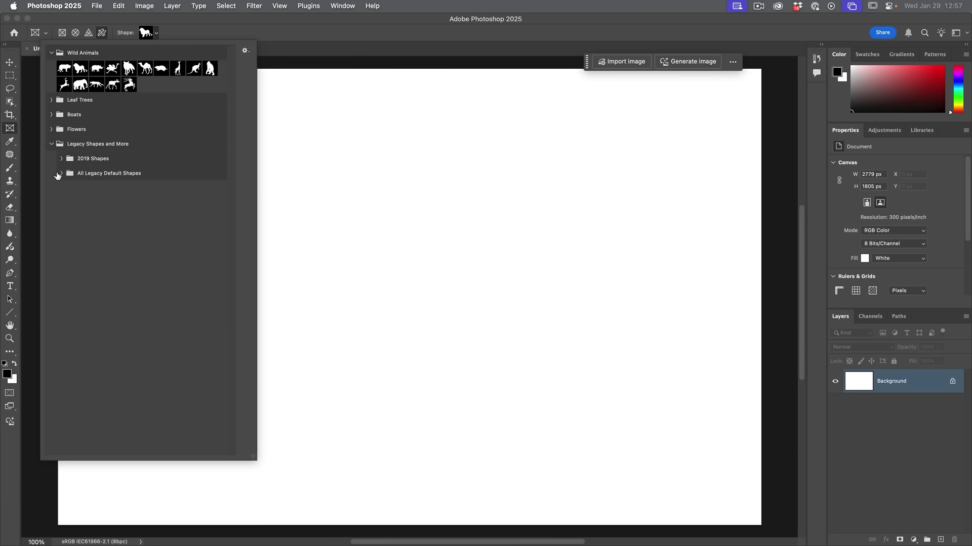
pyautogui.click(60, 173)
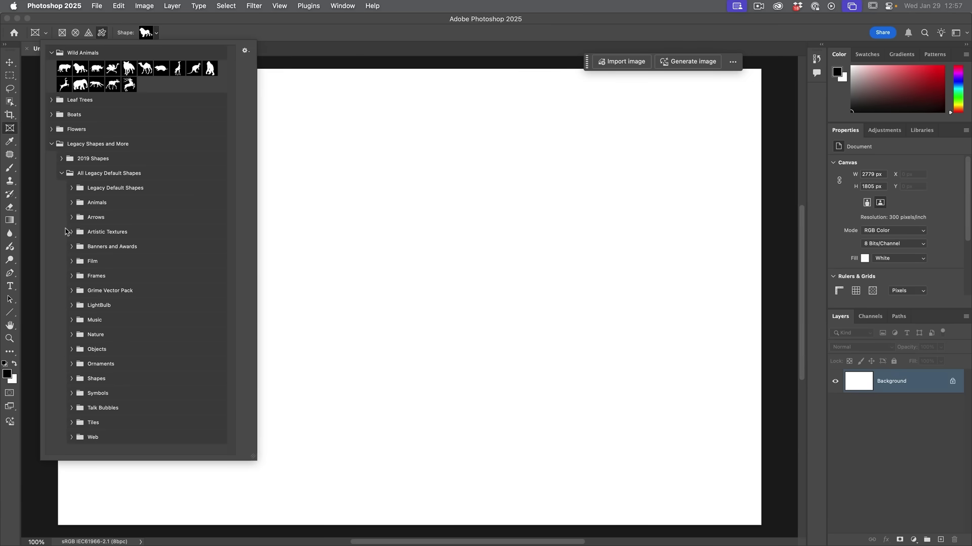
pyautogui.click(72, 217)
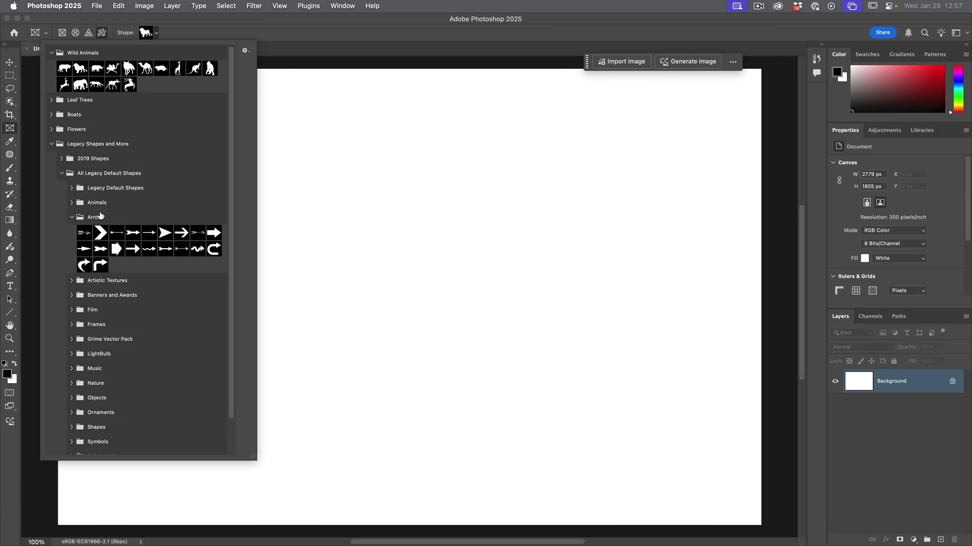
pyautogui.click(116, 249)
pyautogui.moveTo(325, 173); pyautogui.dragTo(576, 357)
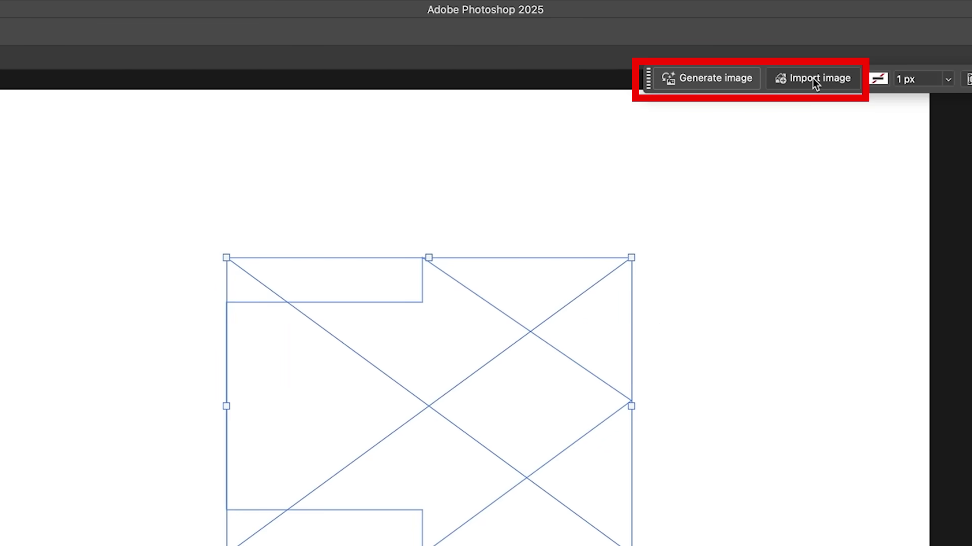
# Fill the arrow frame with an image generated from 'arrows', keeping the second of three variations.
pyautogui.click(737, 78)
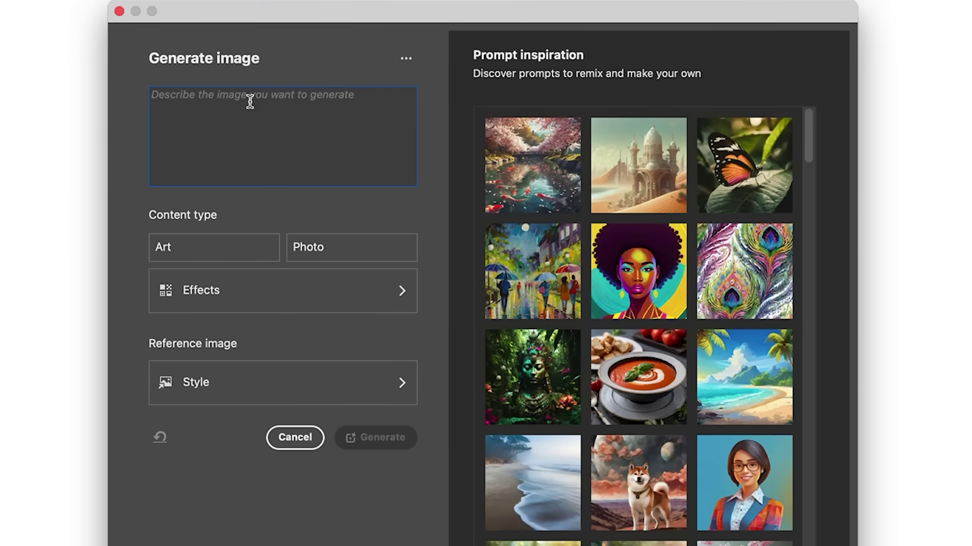
pyautogui.write('arrows')
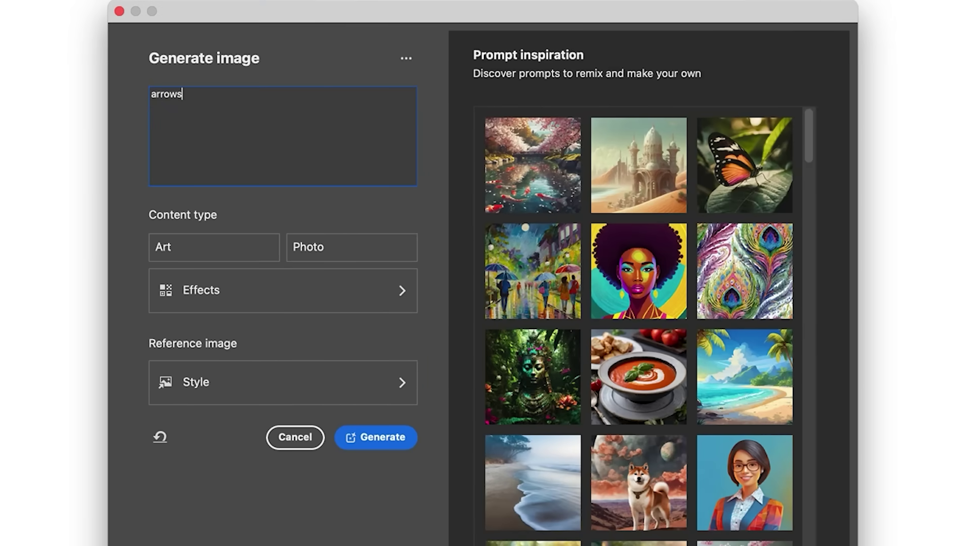
pyautogui.click(381, 445)
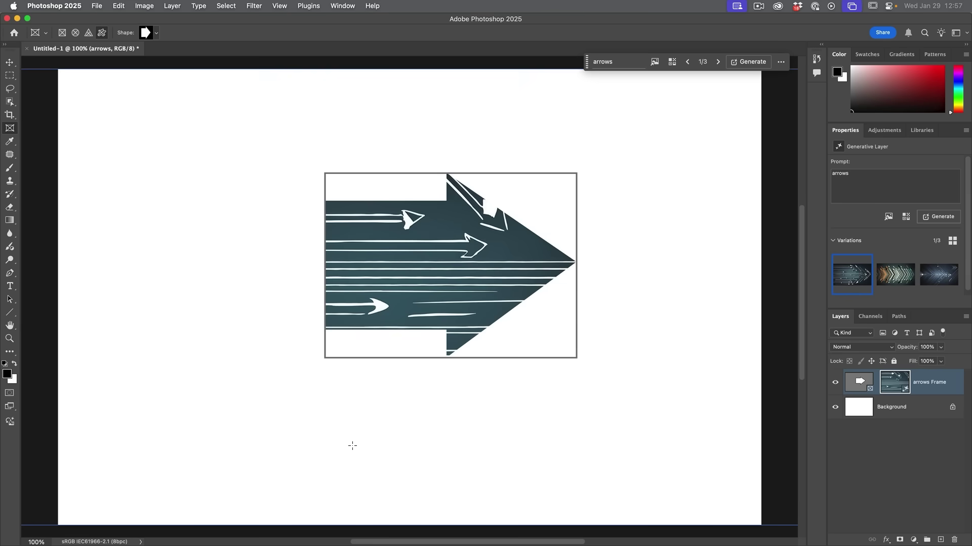
pyautogui.click(895, 274)
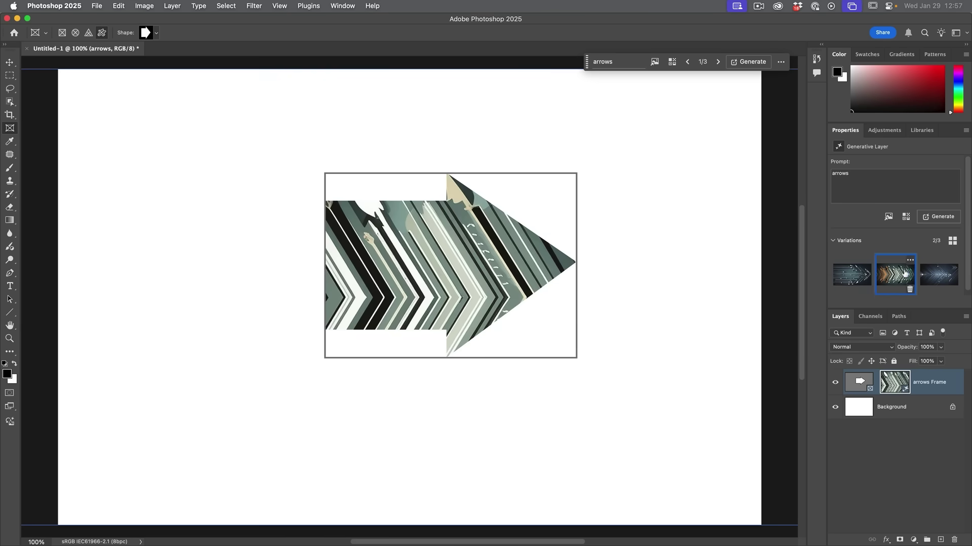
pyautogui.click(930, 275)
pyautogui.click(898, 276)
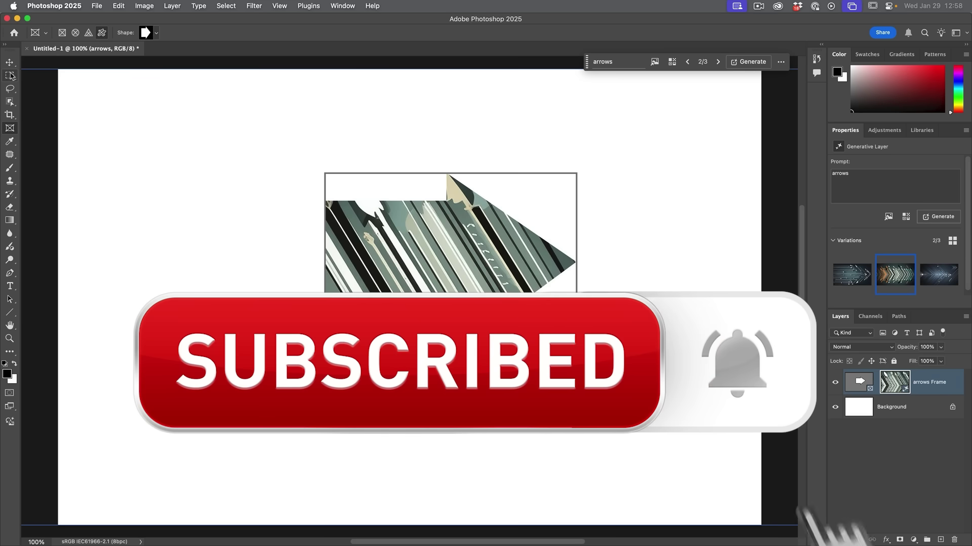
pyautogui.click(156, 34)
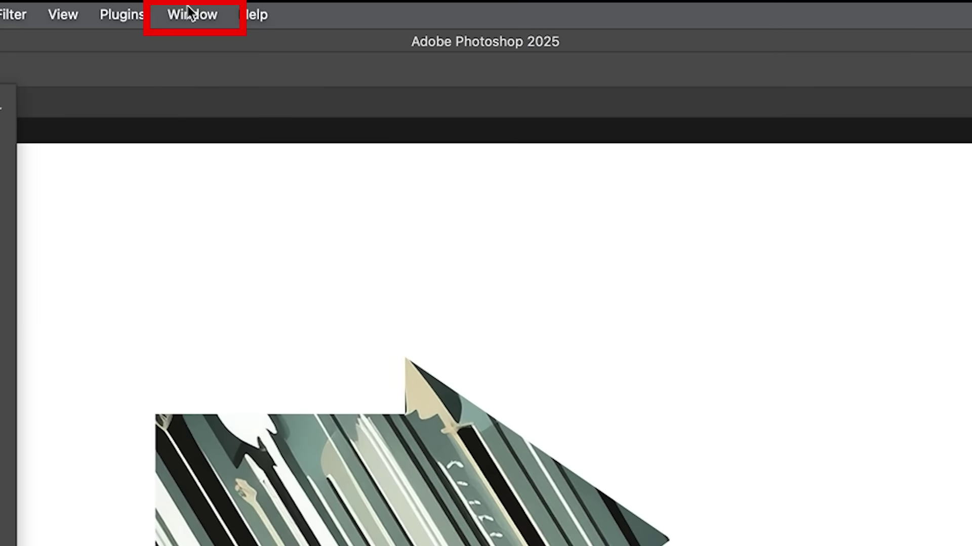
# Open the Shapes panel, load Legacy Shapes and More, and choose the elephant frame shape.
pyautogui.click(341, 5)
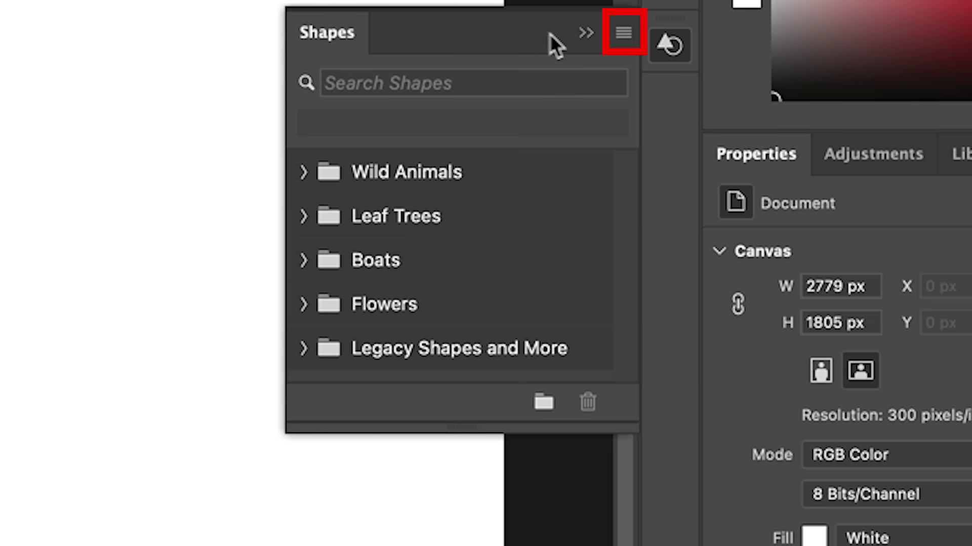
pyautogui.click(621, 32)
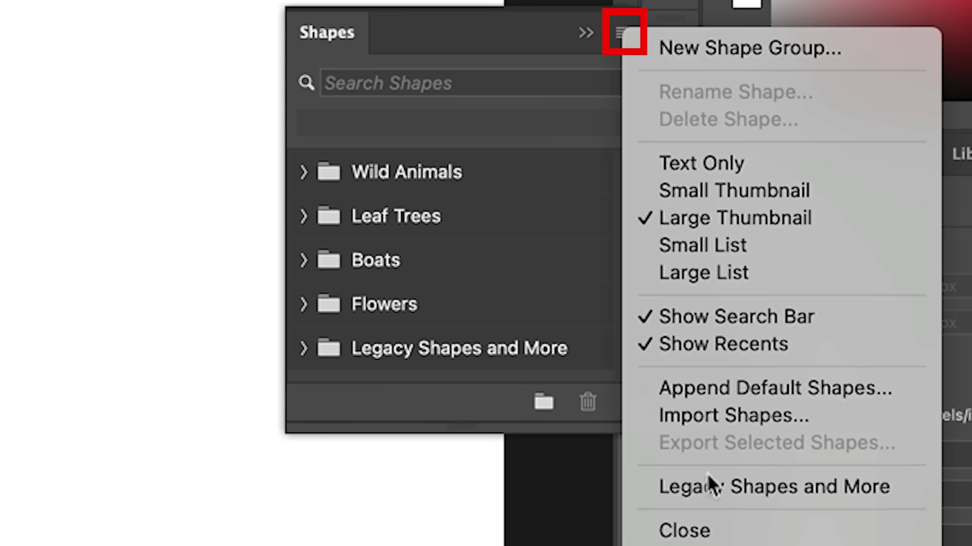
pyautogui.click(708, 485)
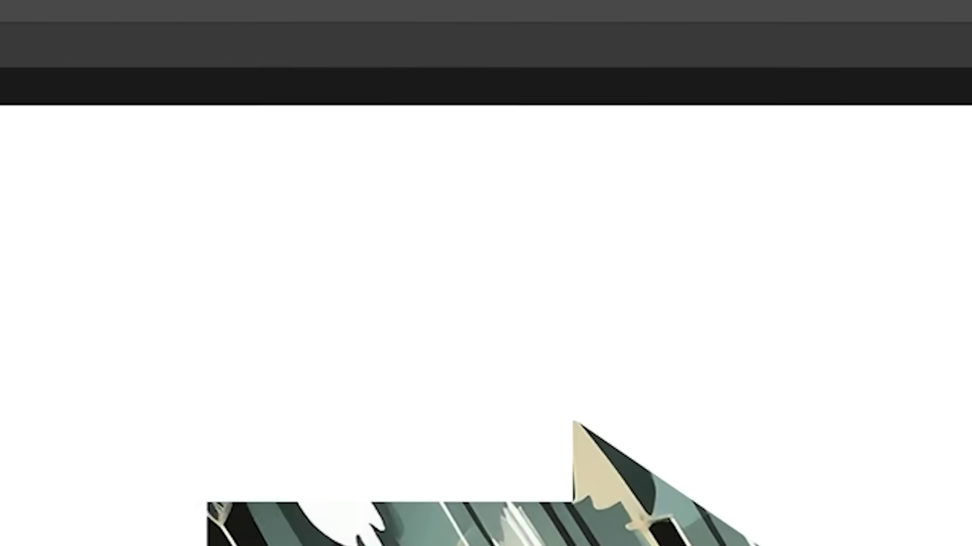
pyautogui.click(462, 100)
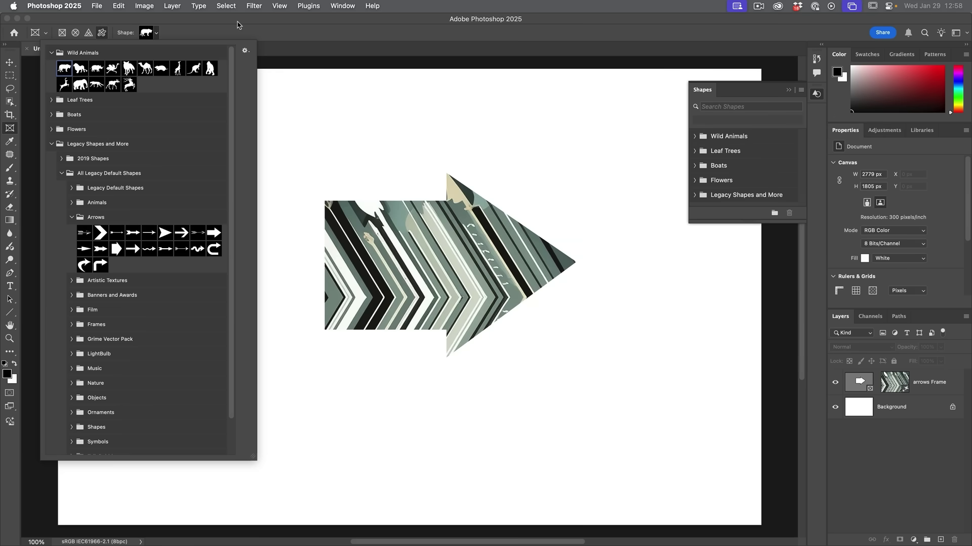
pyautogui.click(230, 40)
# Draw an elephant frame on the left, fill it with a generated fur image, and reposition the fur.
pyautogui.moveTo(132, 148); pyautogui.dragTo(443, 417)
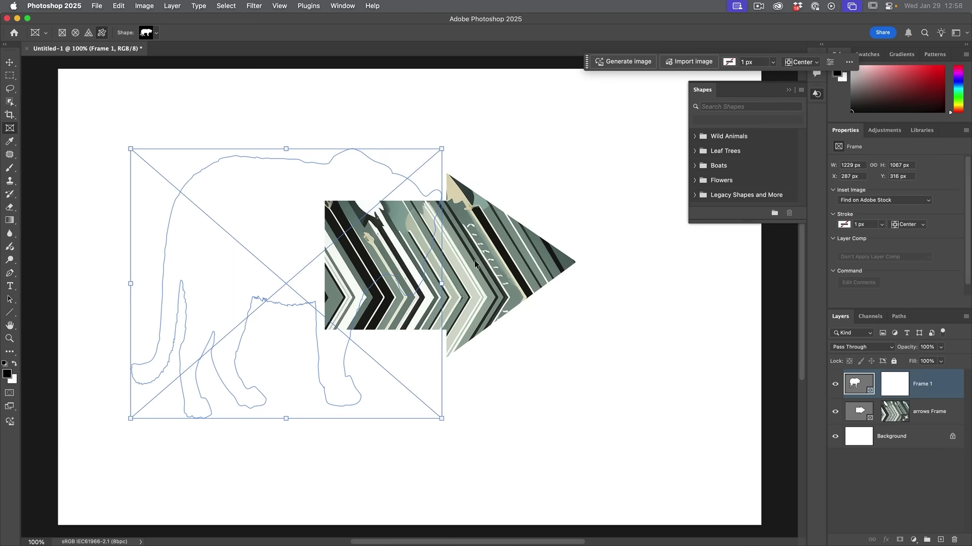
pyautogui.click(628, 61)
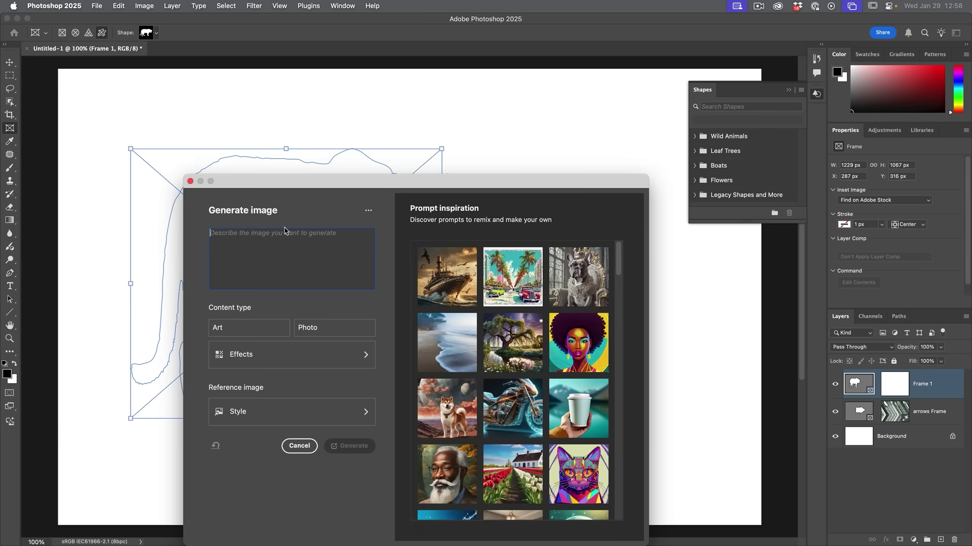
pyautogui.write('fur')
pyautogui.press('Return')
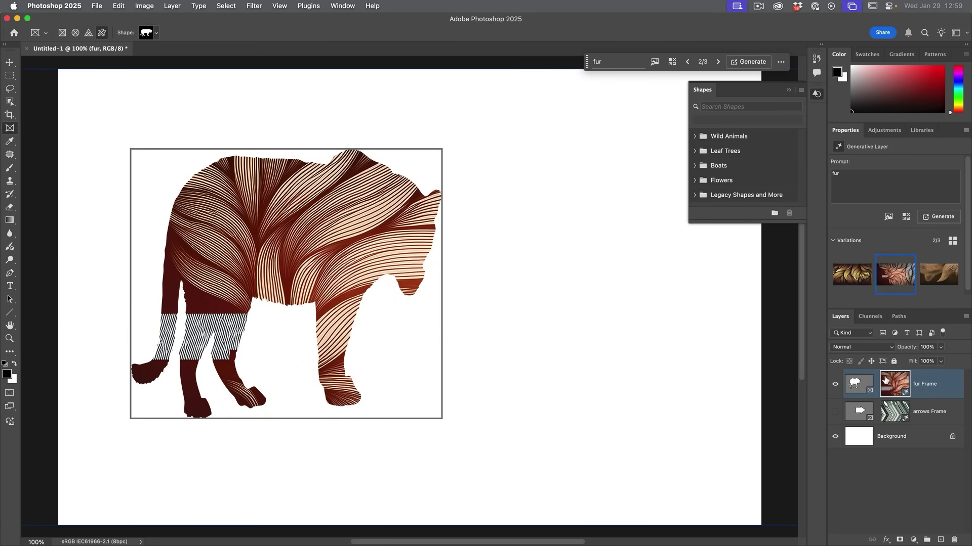
pyautogui.press('v')
pyautogui.moveTo(417, 232); pyautogui.dragTo(311, 300)
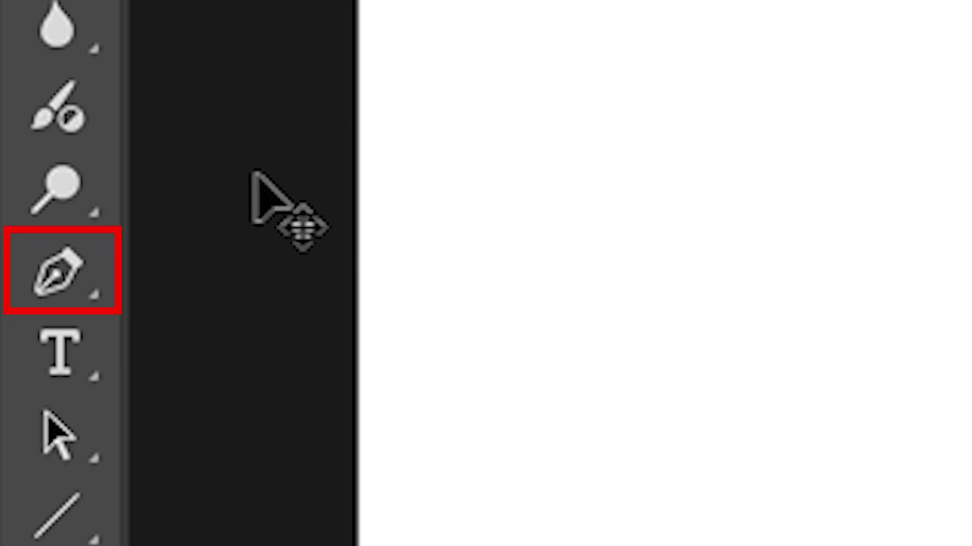
# Draw a closed, curved blob outline with the Pen tool.
pyautogui.click(89, 276)
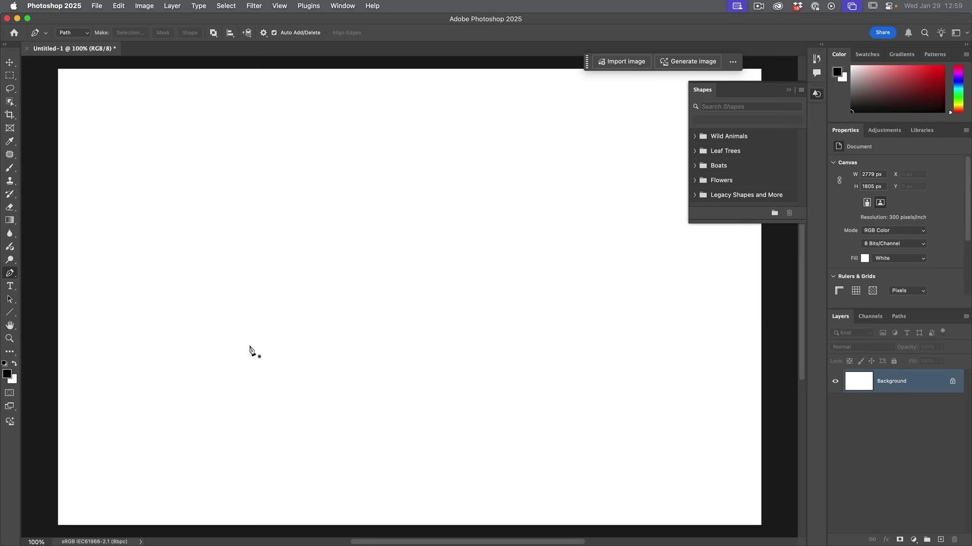
pyautogui.moveTo(276, 358); pyautogui.dragTo(198, 304)
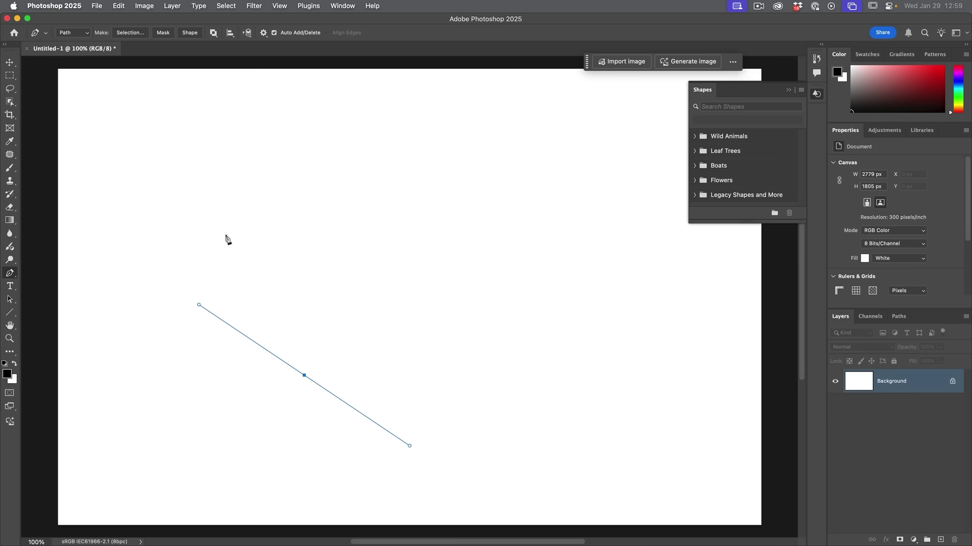
pyautogui.moveTo(244, 175); pyautogui.dragTo(288, 122)
pyautogui.moveTo(436, 172); pyautogui.dragTo(445, 208)
pyautogui.moveTo(605, 203); pyautogui.dragTo(564, 282)
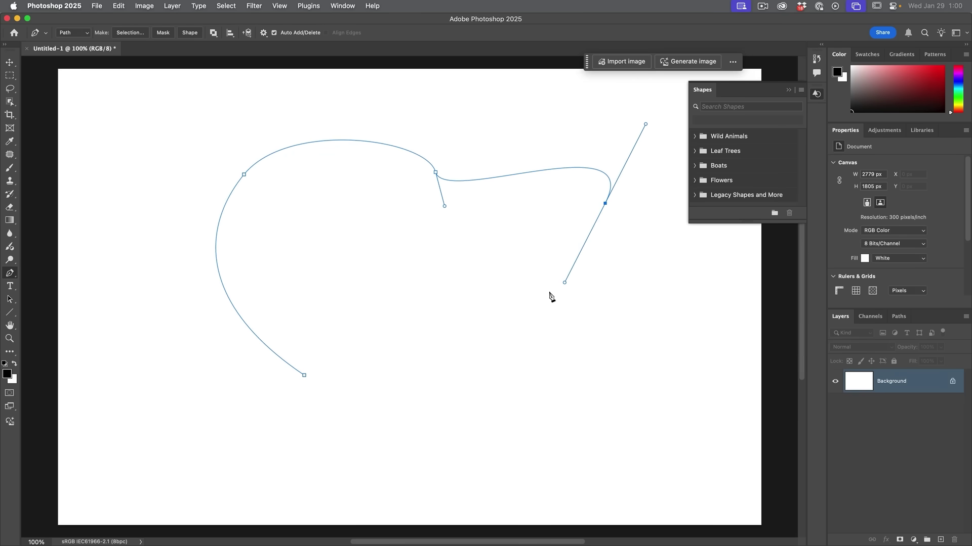
pyautogui.click(304, 376)
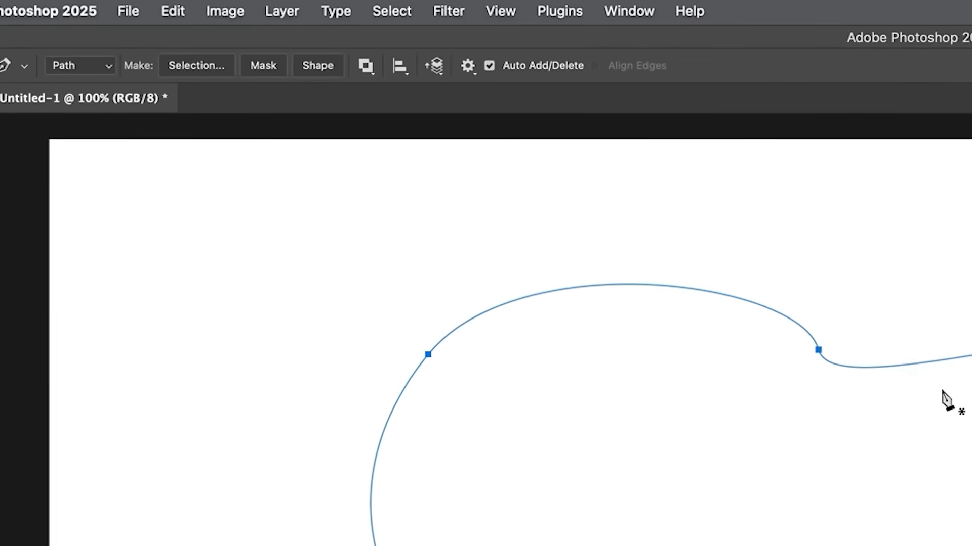
# Save the blob outline as the custom shape 'Shape 726'.
pyautogui.click(216, 16)
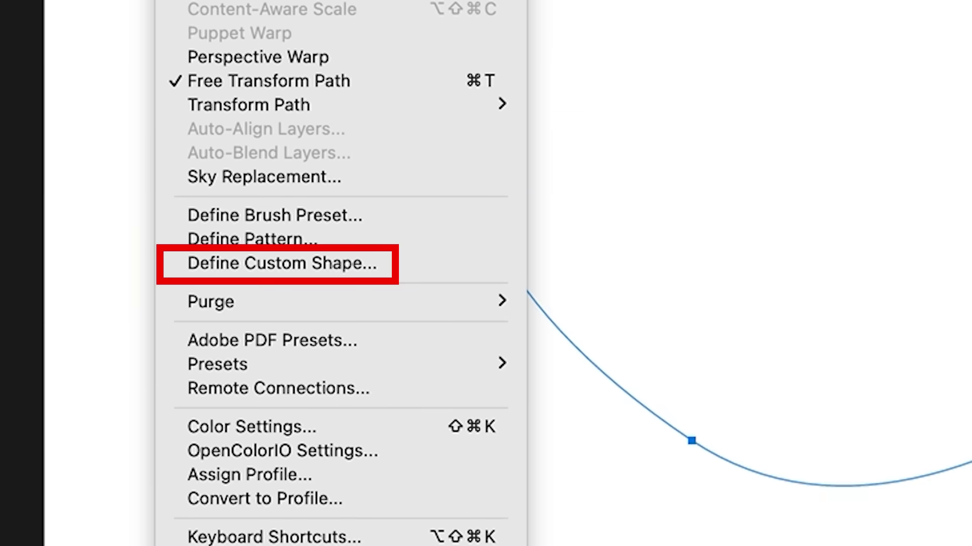
pyautogui.click(265, 263)
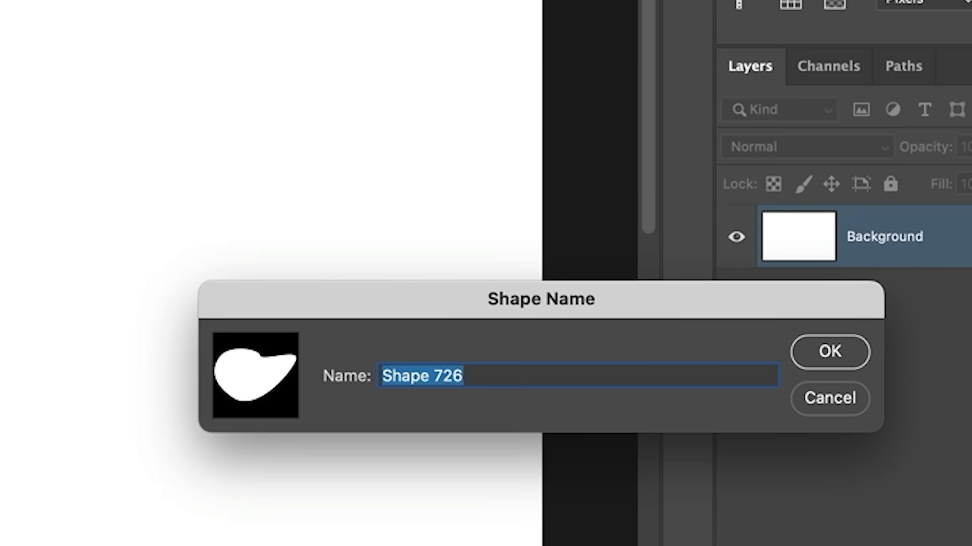
pyautogui.click(852, 351)
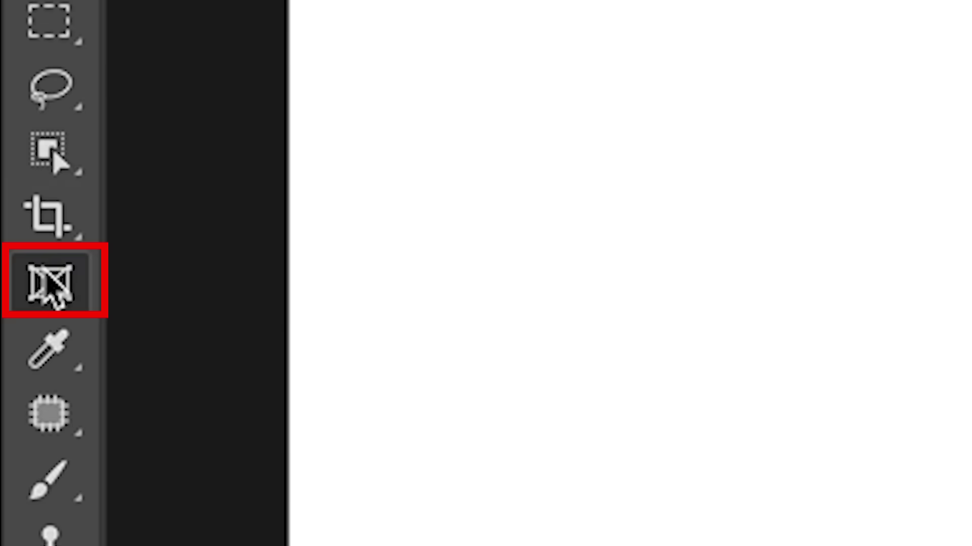
pyautogui.click(10, 128)
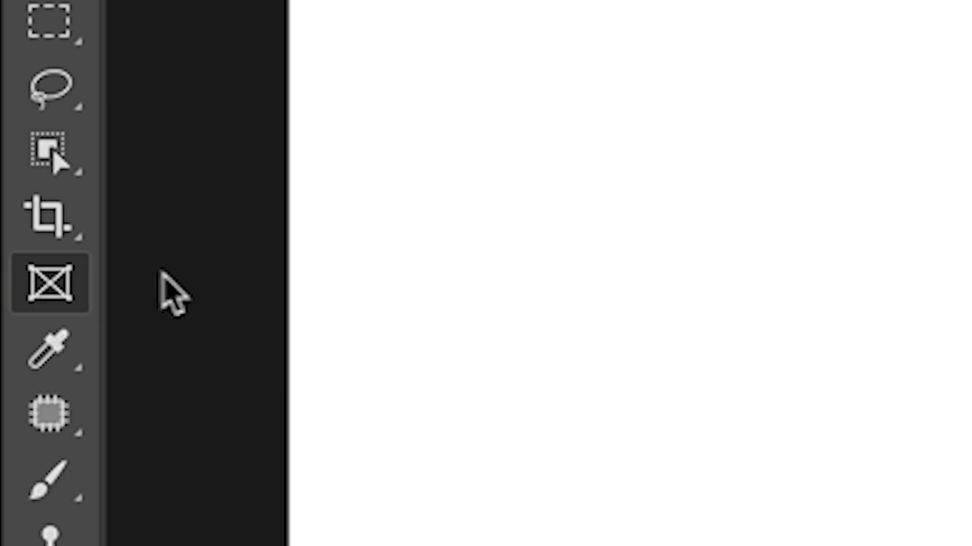
# Draw a frame in the new blob shape, import the backbend photo into it, and adjust its position.
pyautogui.click(607, 31)
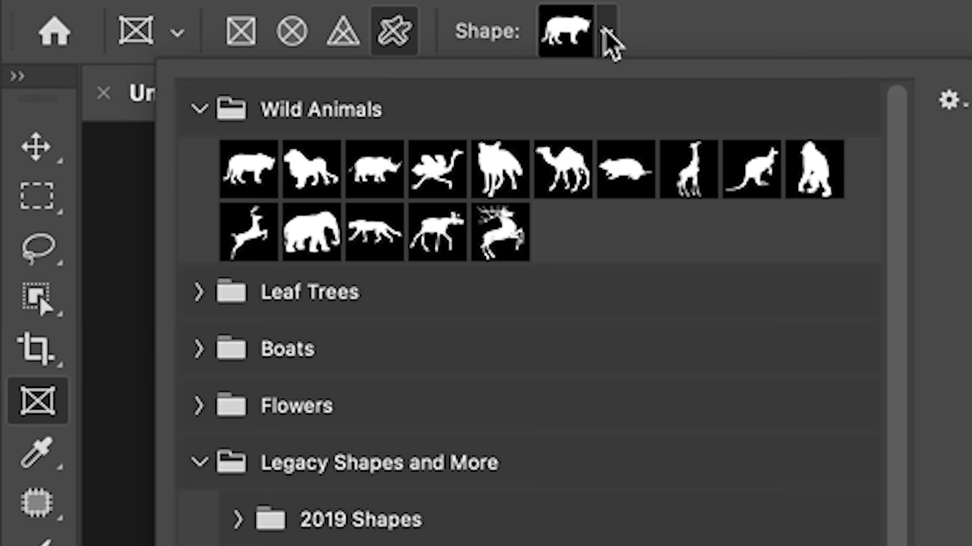
pyautogui.scroll(-5, 356, 405)
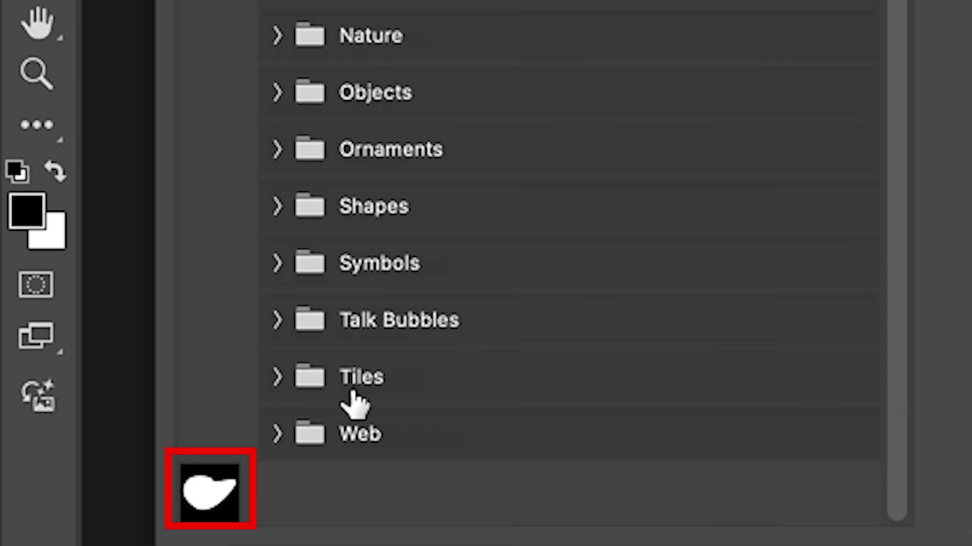
pyautogui.click(200, 489)
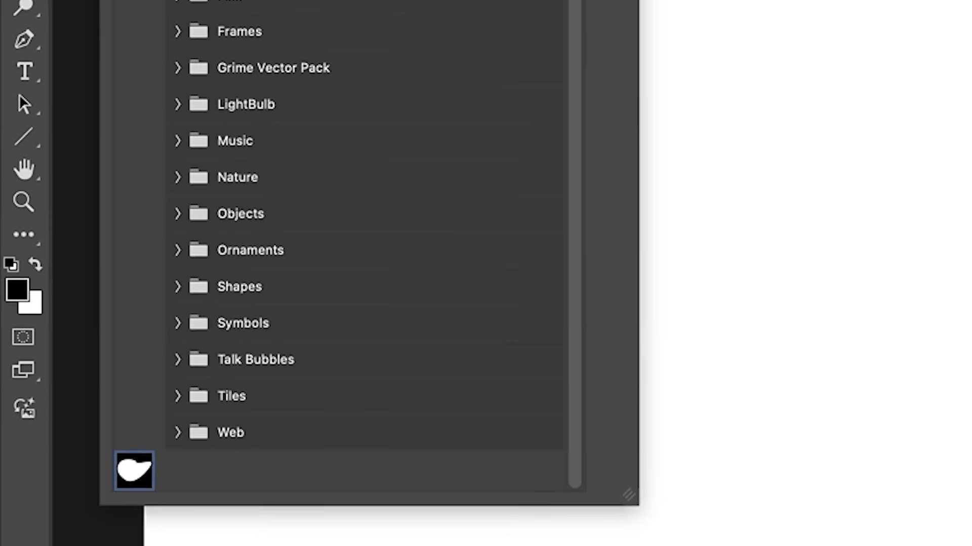
pyautogui.moveTo(302, 185); pyautogui.dragTo(668, 428)
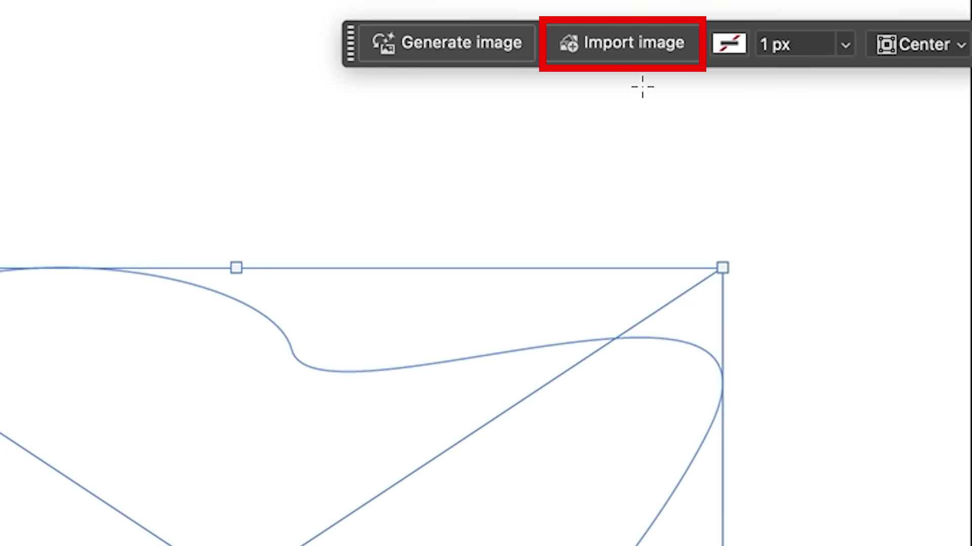
pyautogui.click(648, 44)
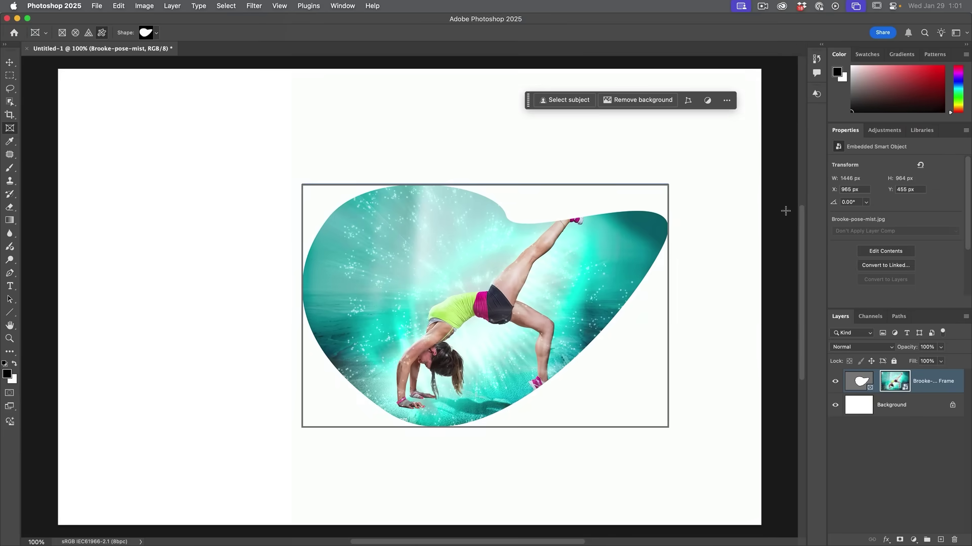
pyautogui.moveTo(626, 267); pyautogui.dragTo(615, 290)
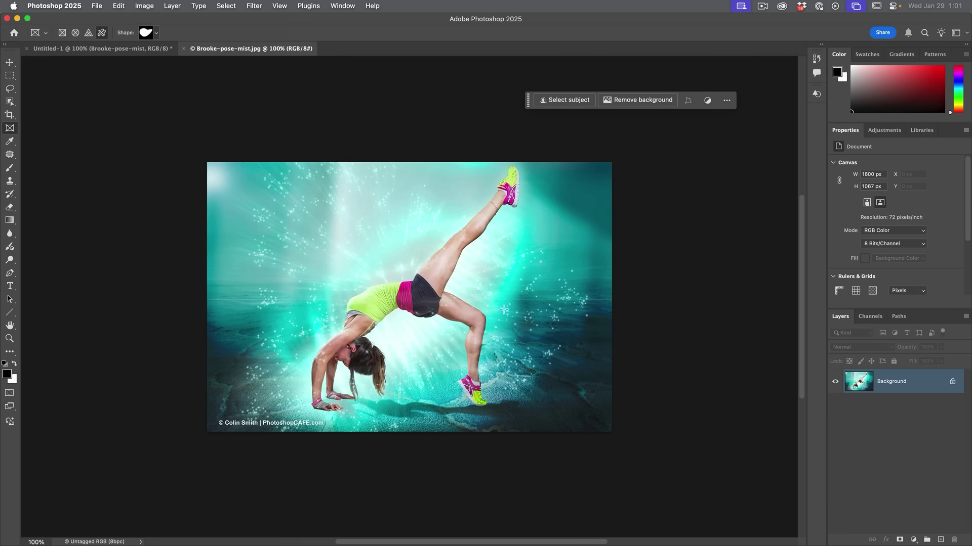
# Select the athlete with Object Selection and convert the selection into a work path.
pyautogui.click(10, 102)
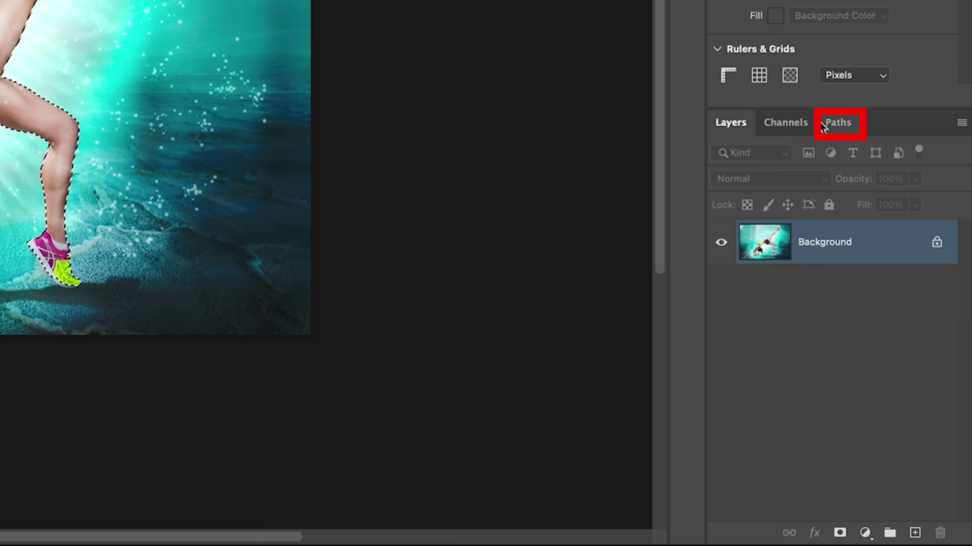
pyautogui.click(834, 124)
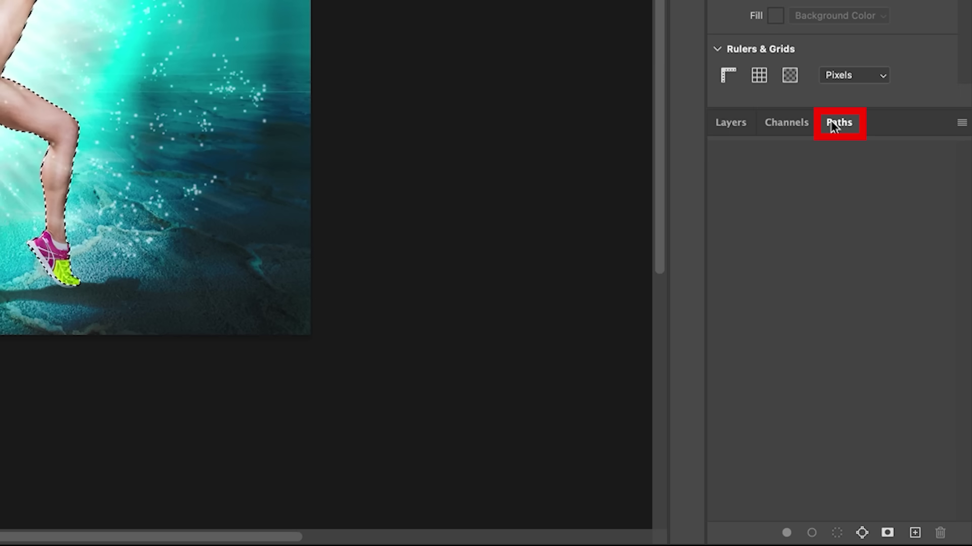
pyautogui.click(961, 124)
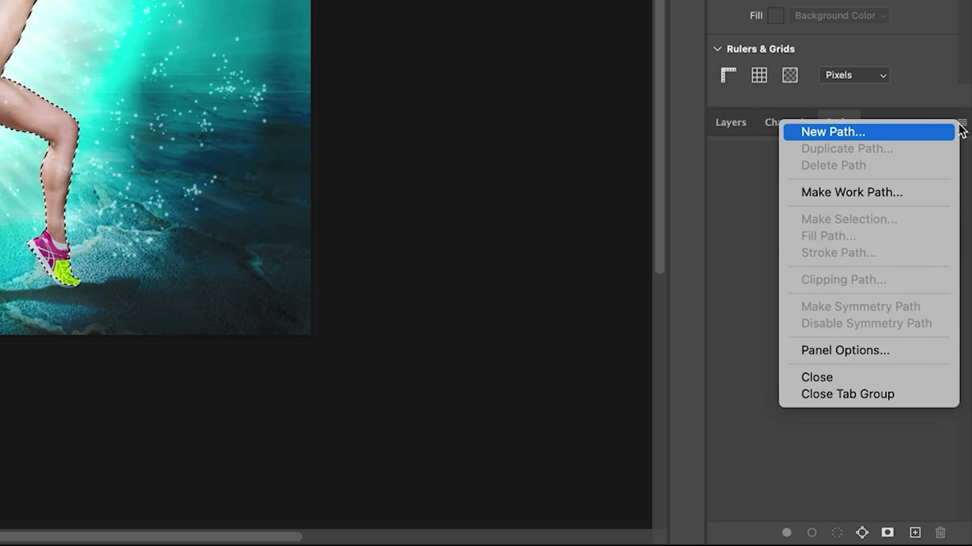
pyautogui.click(874, 197)
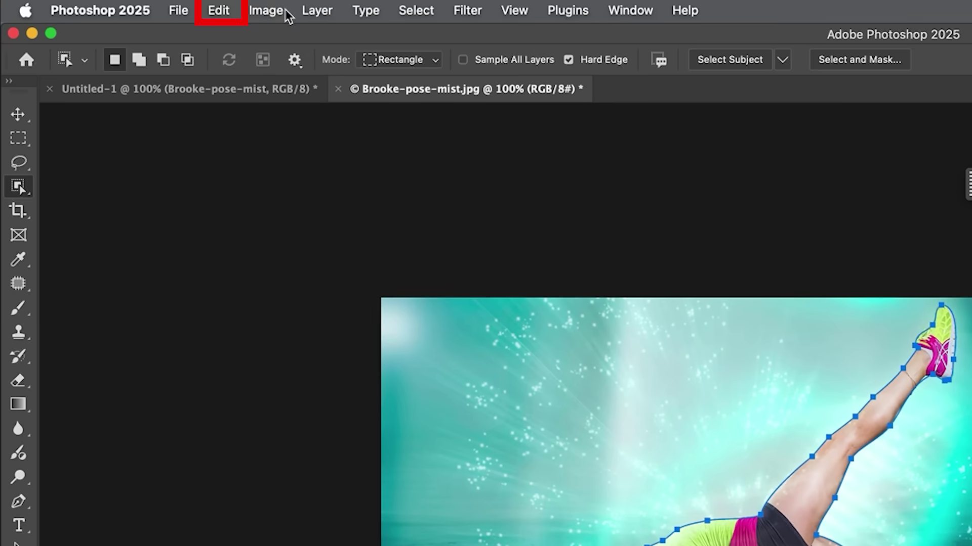
# Define the work path as a custom shape named 'person' and return to Untitled-1.
pyautogui.click(219, 11)
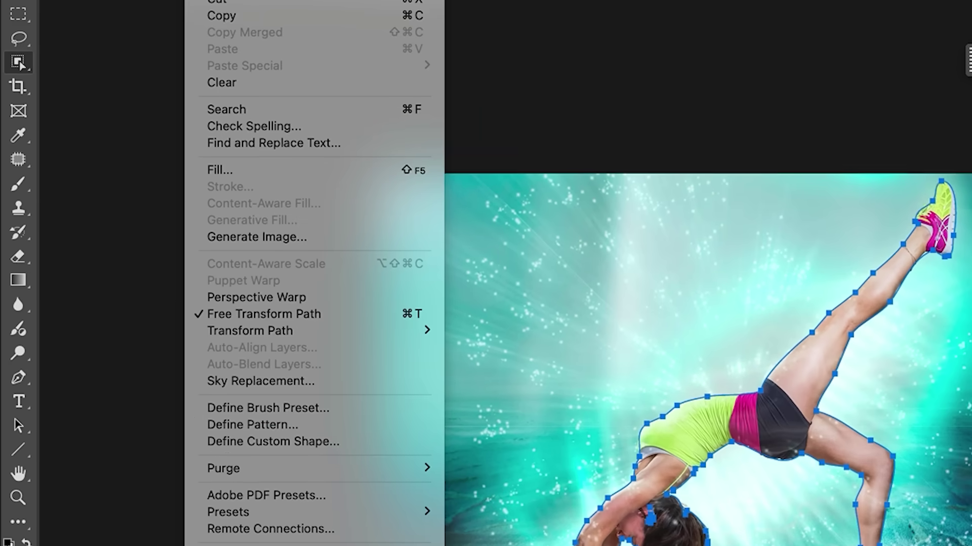
pyautogui.click(312, 443)
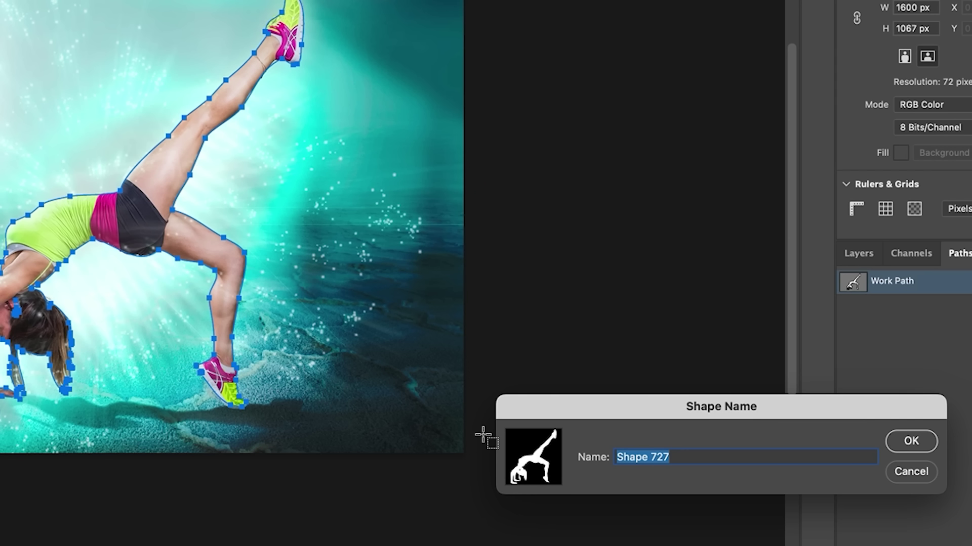
pyautogui.write('person')
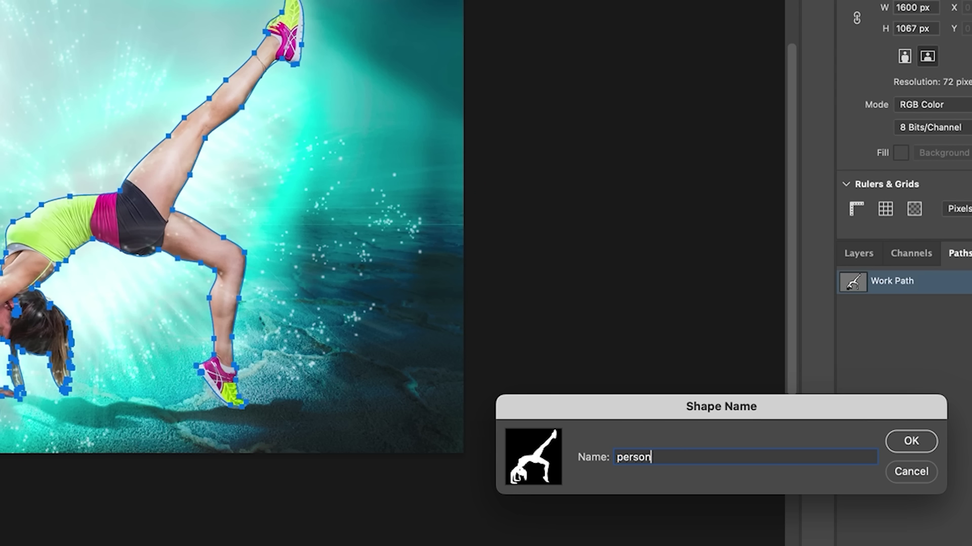
pyautogui.press('Return')
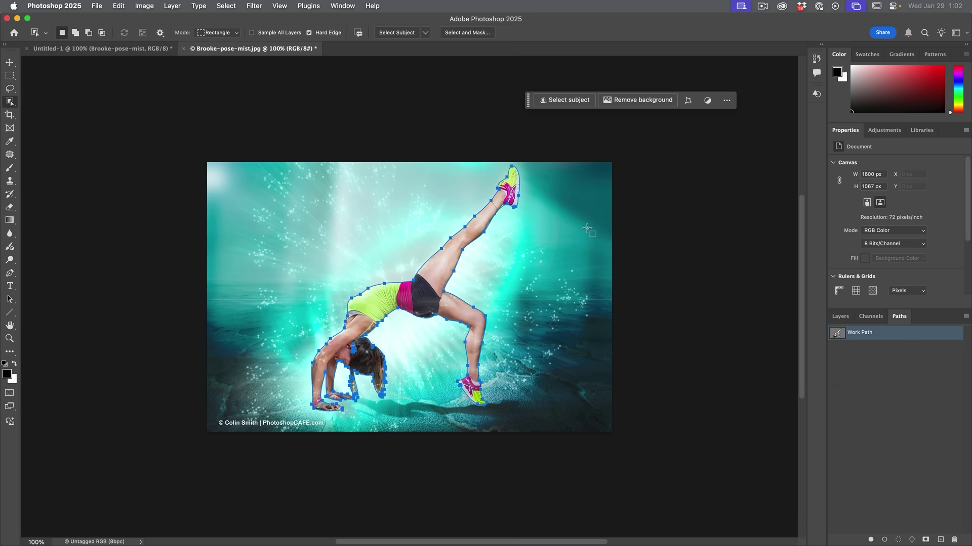
pyautogui.hotkey('ctrl', 'Tab')
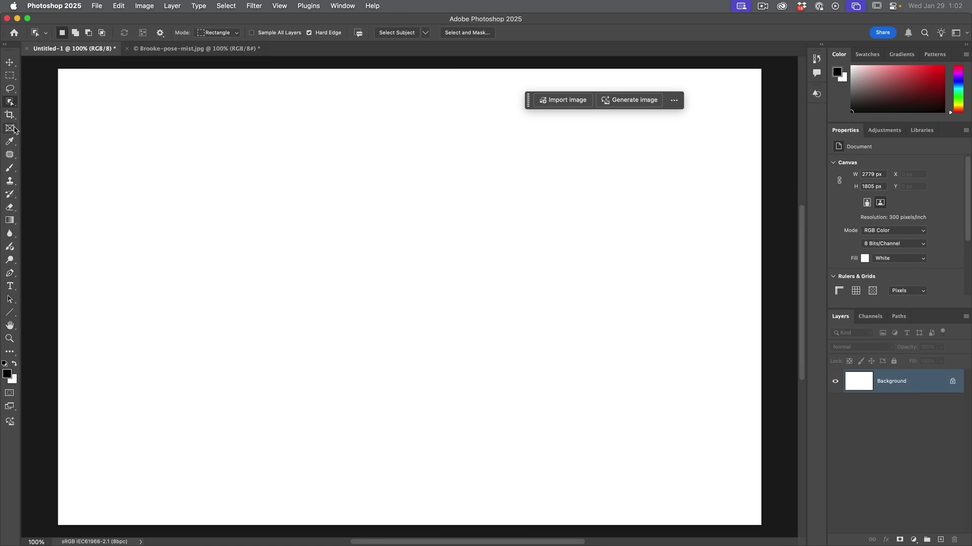
# With the Frame tool and the person pose custom shape, draw a wide frame.
pyautogui.click(10, 126)
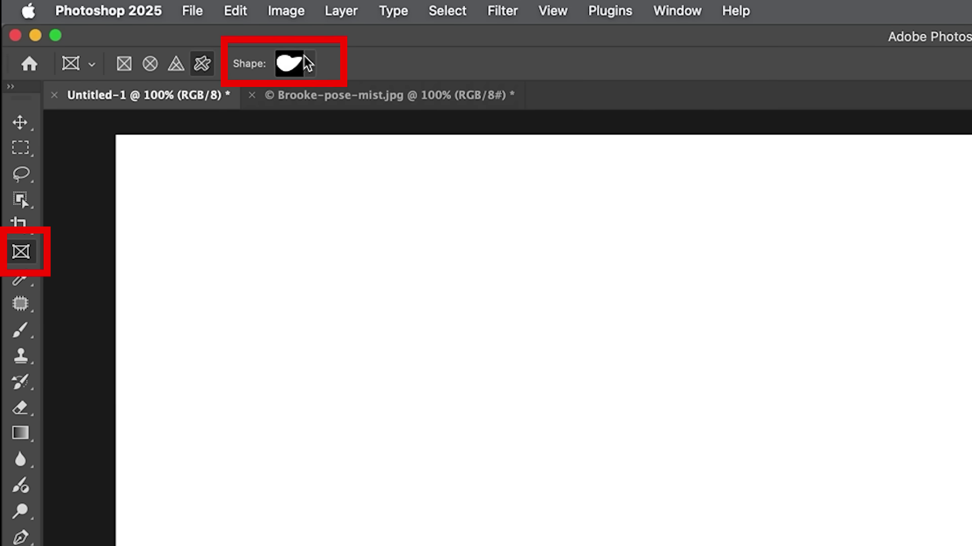
pyautogui.click(159, 32)
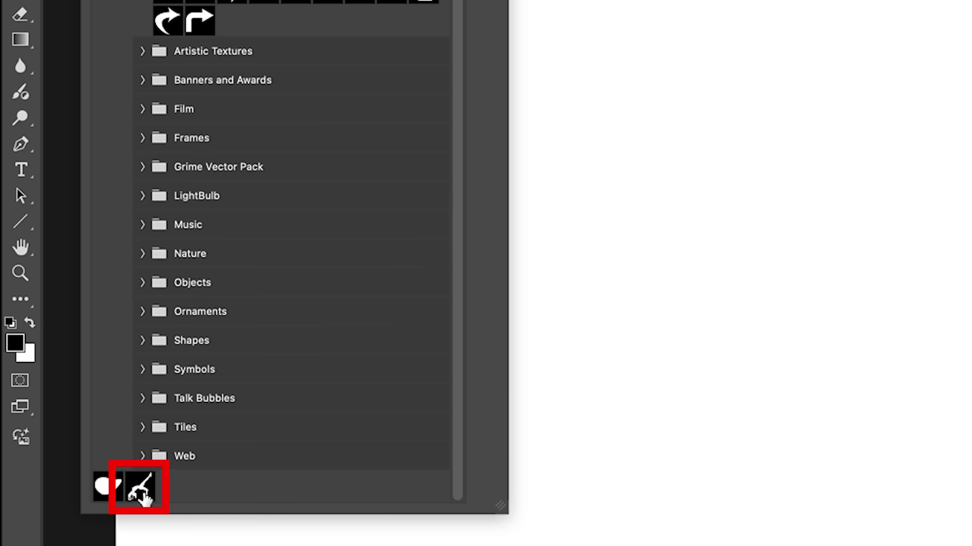
pyautogui.click(141, 487)
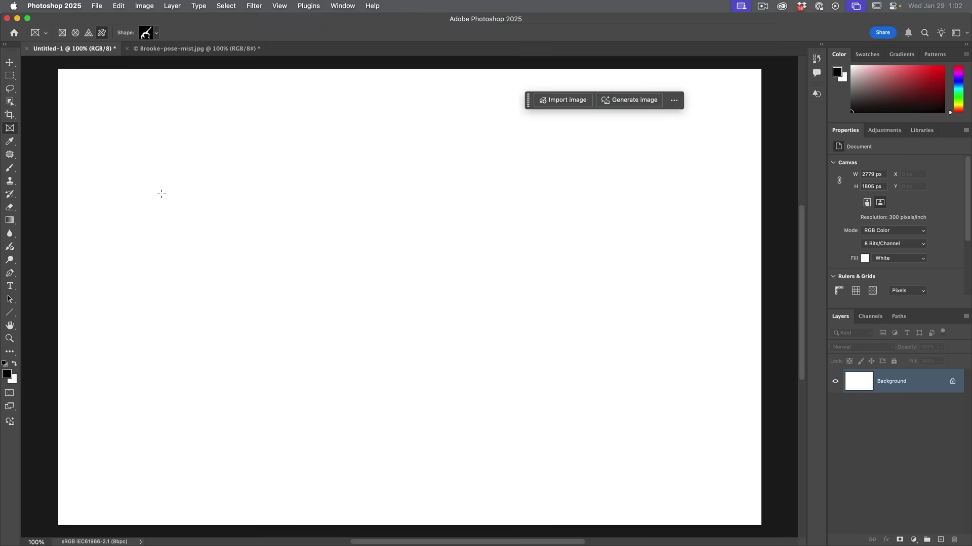
pyautogui.moveTo(162, 194); pyautogui.dragTo(664, 470)
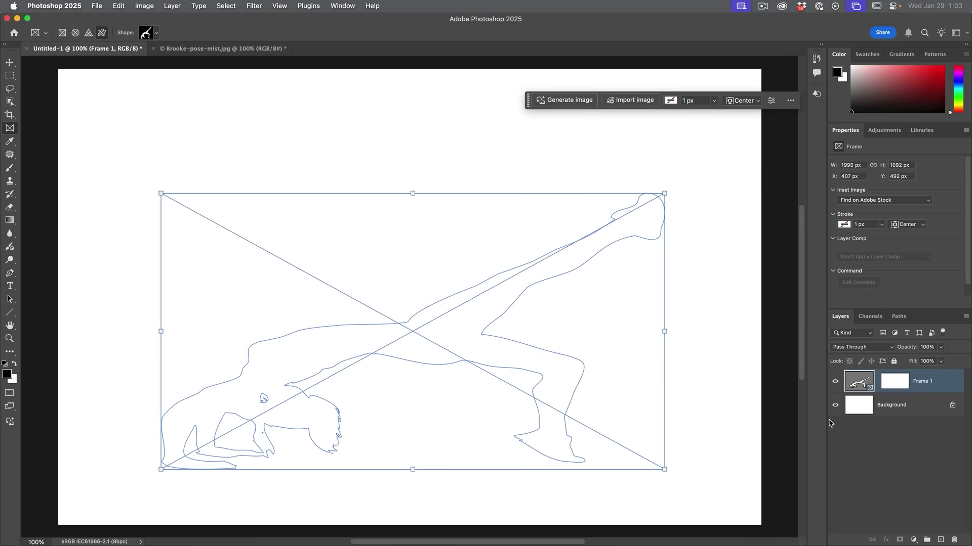
# Delete the wide frame, draw a square 1395 × 1395 px silhouette frame, and move it right.
pyautogui.moveTo(873, 377); pyautogui.dragTo(954, 539)
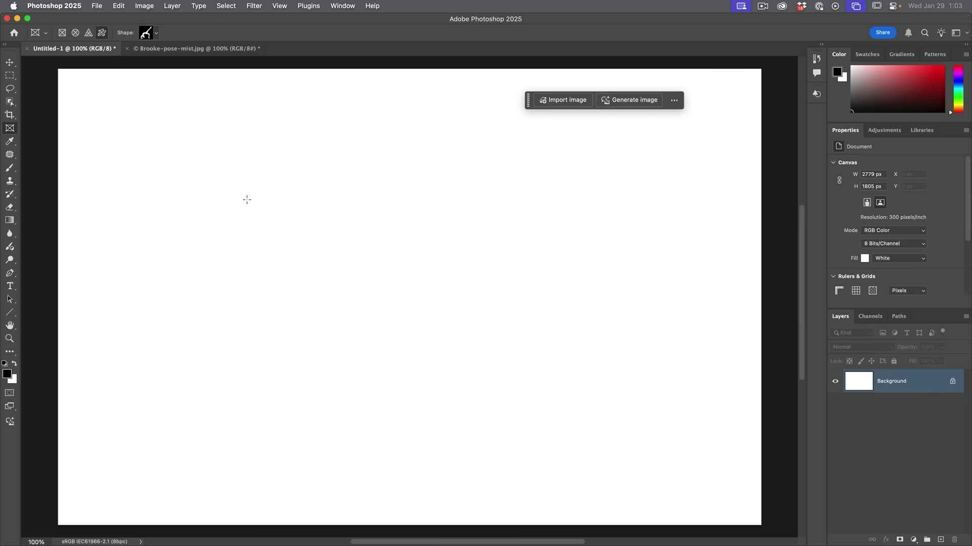
pyautogui.moveTo(171, 183); pyautogui.dragTo(622, 474)
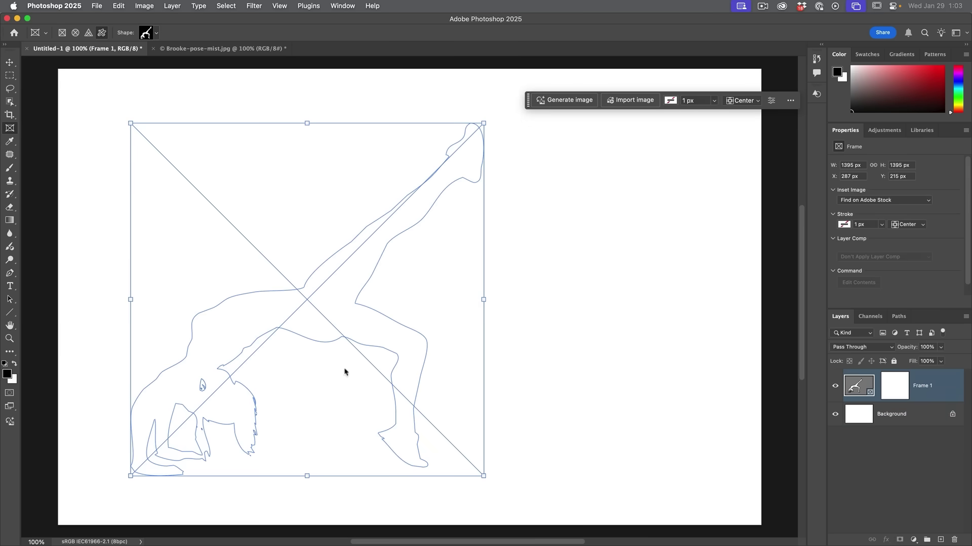
pyautogui.moveTo(310, 298); pyautogui.dragTo(418, 307)
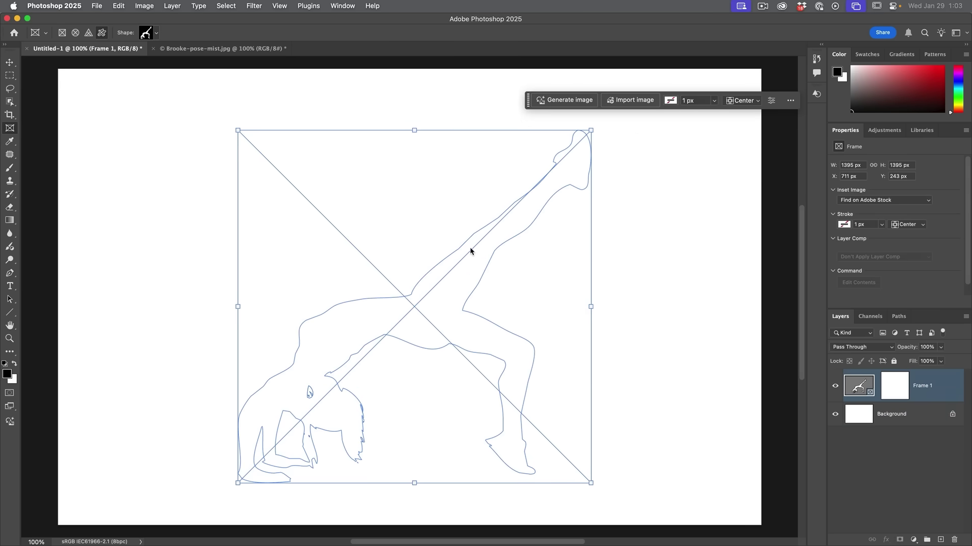
# Generate the 'Cartoon female character…' sample-prompt image into the frame, then deselect to preview it.
pyautogui.click(570, 100)
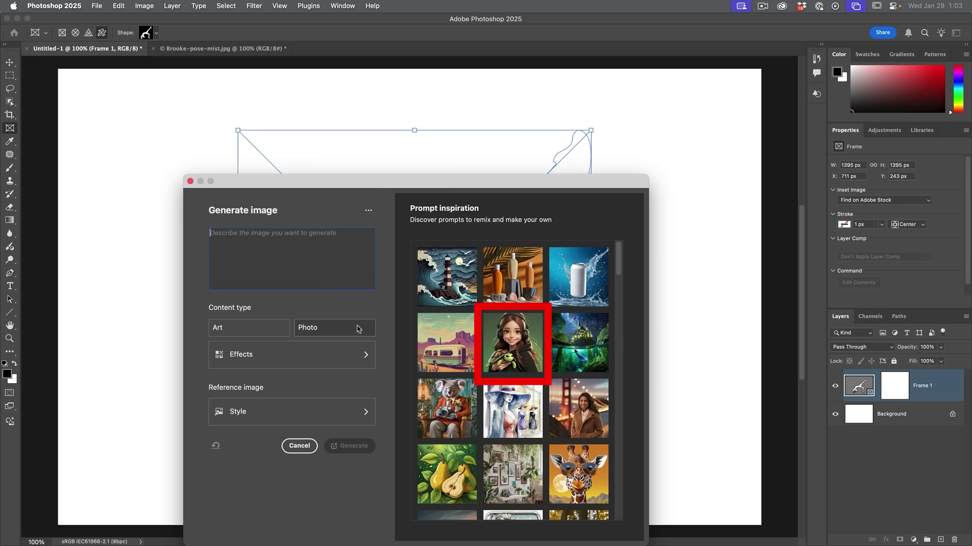
pyautogui.click(506, 339)
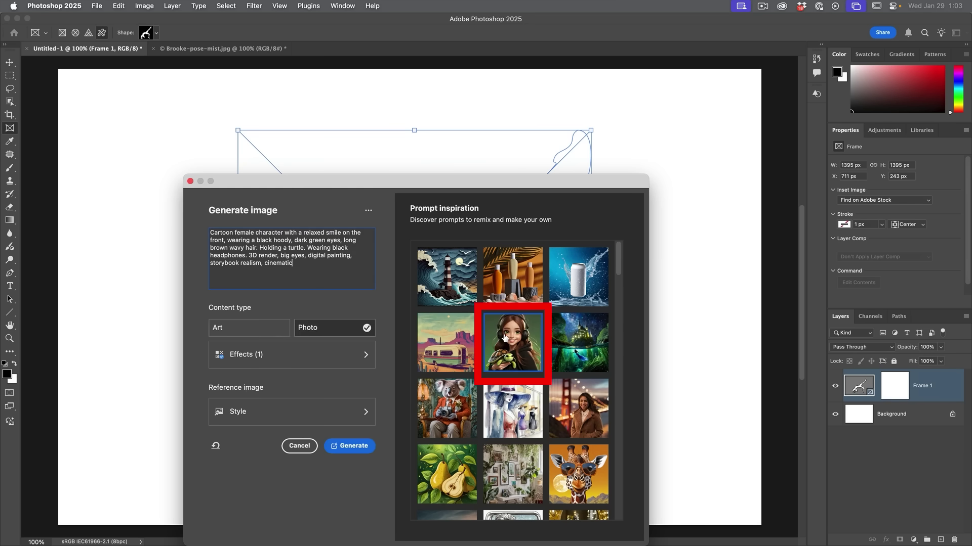
pyautogui.click(354, 447)
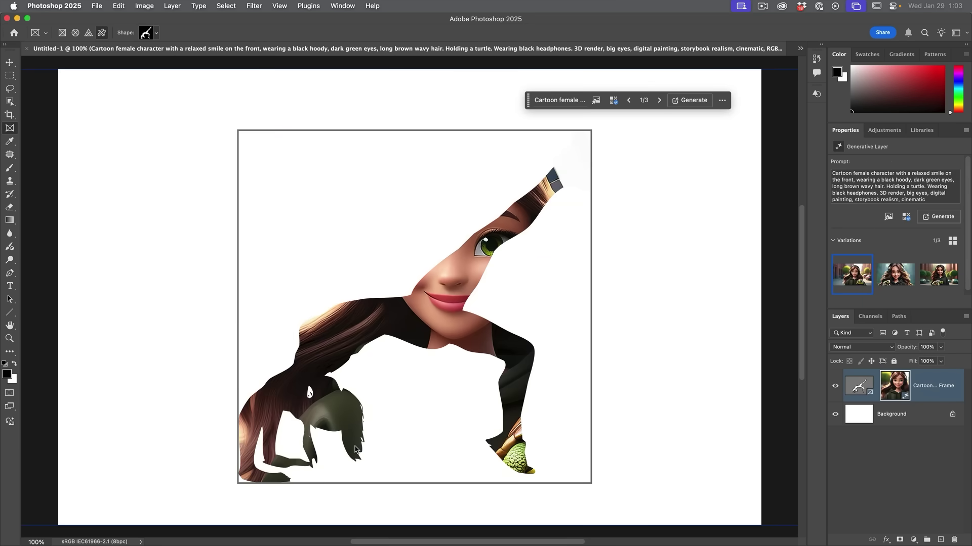
pyautogui.click(875, 451)
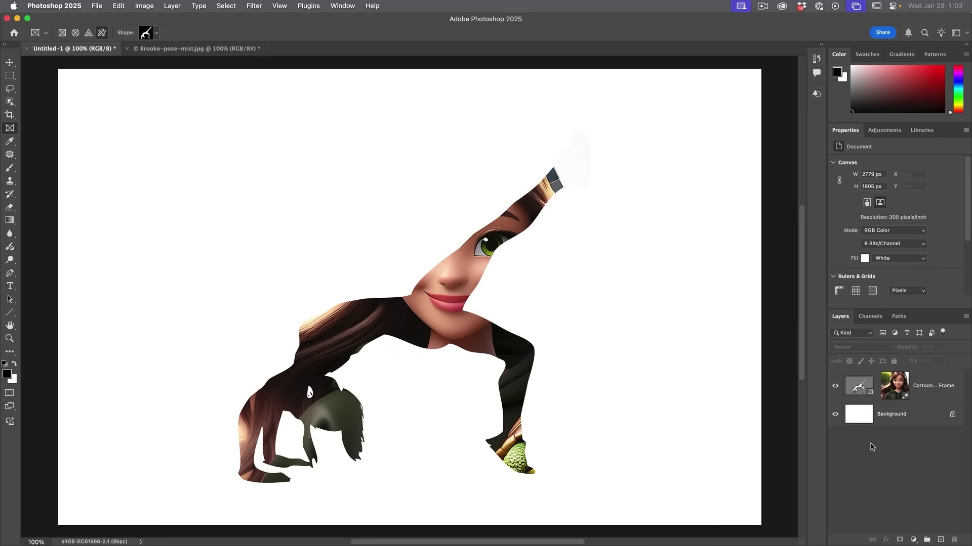
pyautogui.click(864, 387)
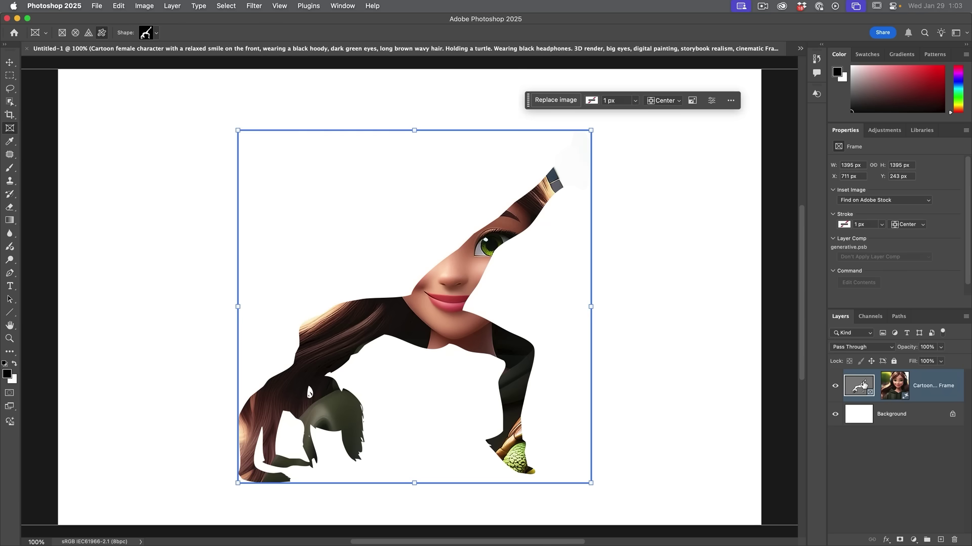
pyautogui.click(885, 539)
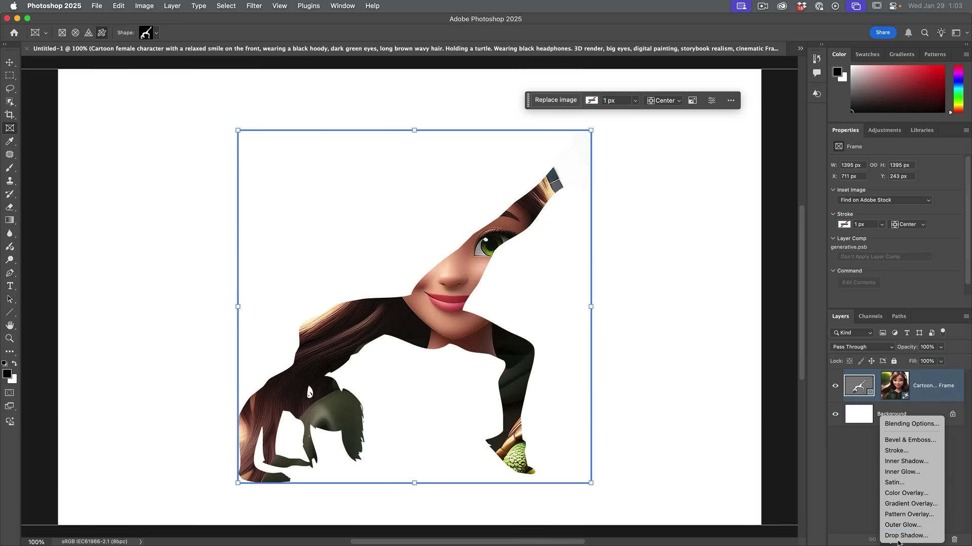
pyautogui.click(906, 529)
pyautogui.doubleClick(699, 155)
pyautogui.write('11')
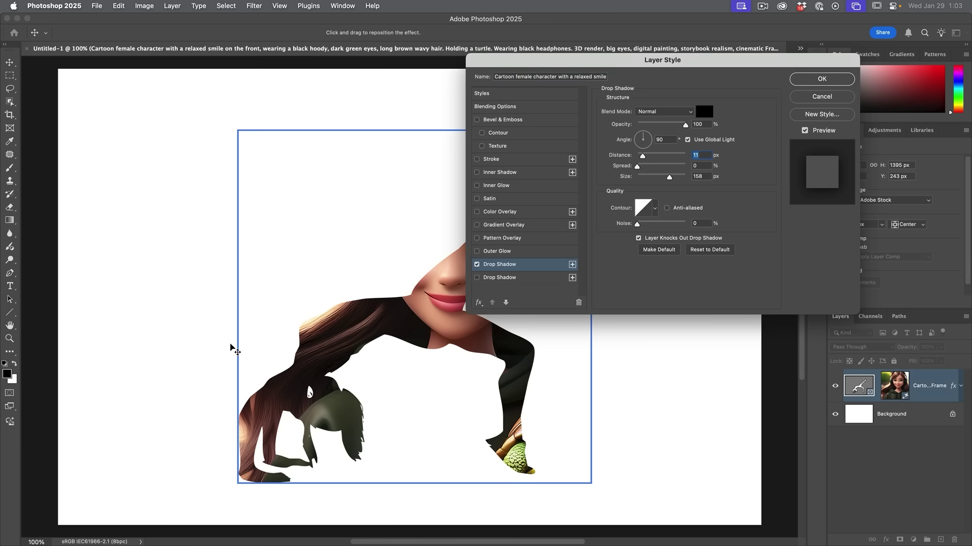
pyautogui.click(835, 101)
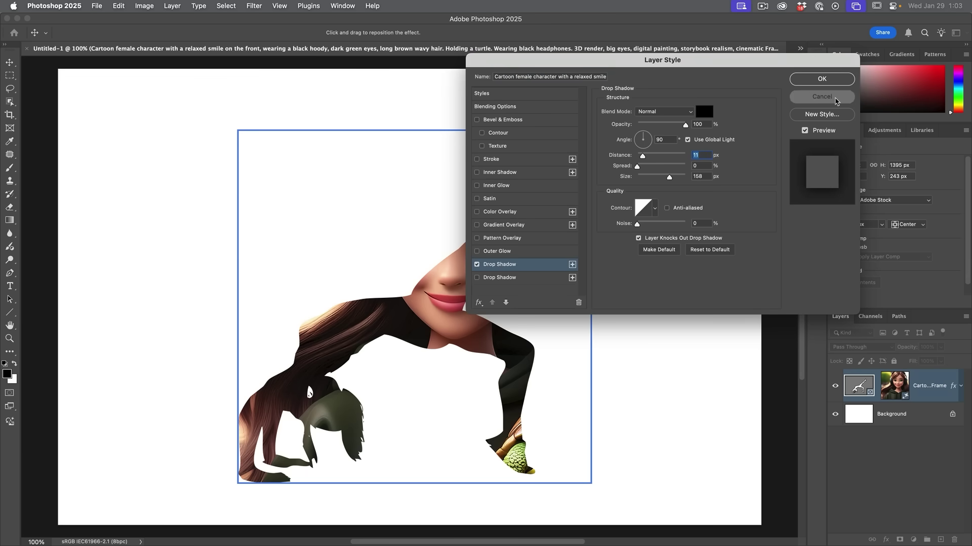
pyautogui.rightClick(861, 385)
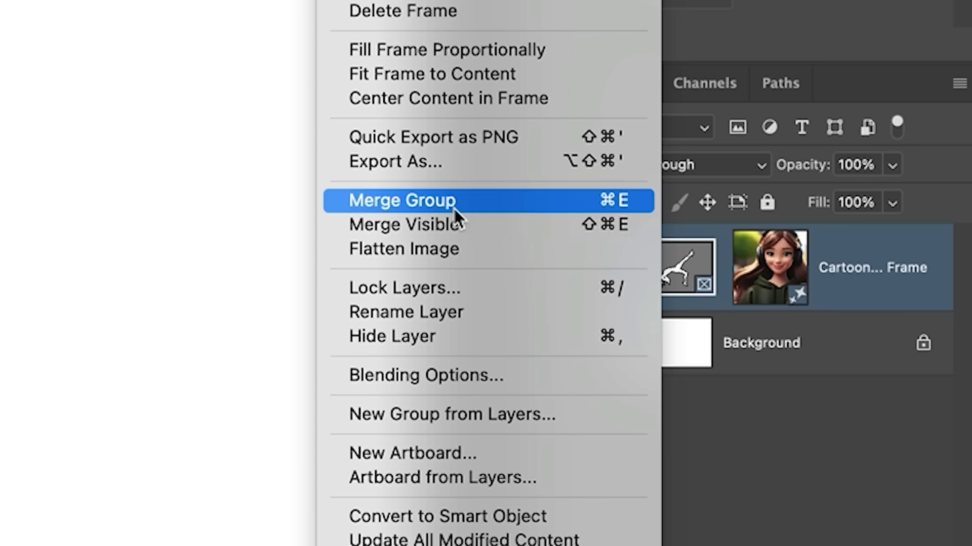
# Merge the frame group into an image layer with a silhouette vector mask, targeting its image content.
pyautogui.click(782, 363)
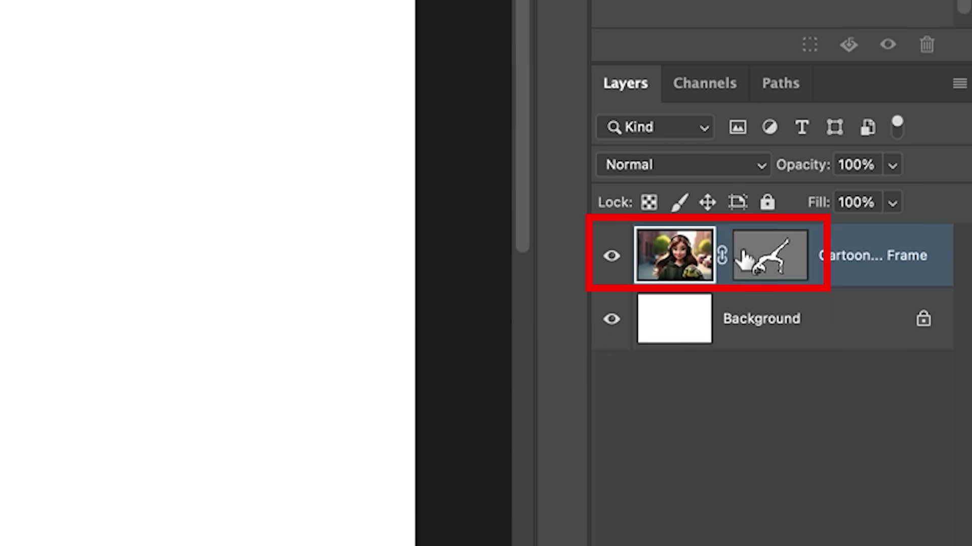
pyautogui.click(780, 255)
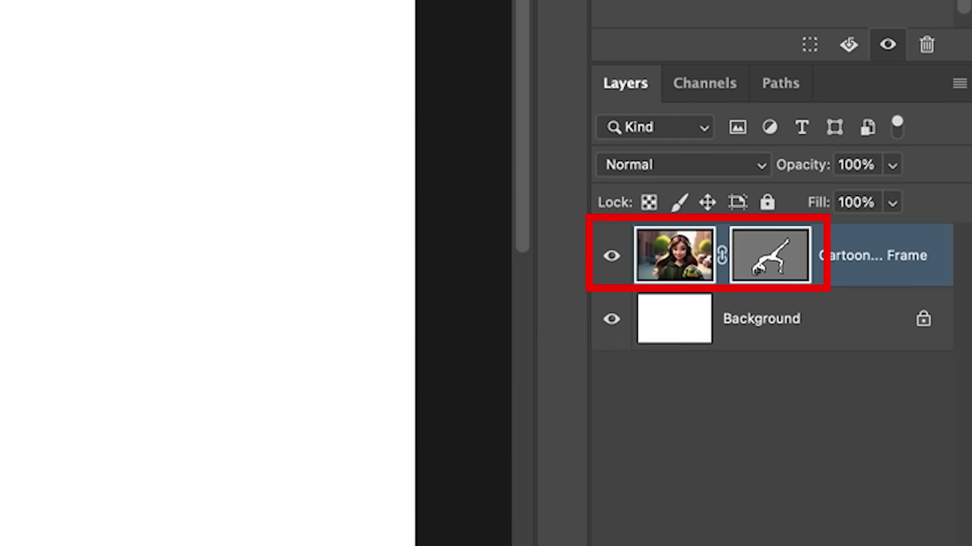
pyautogui.click(701, 259)
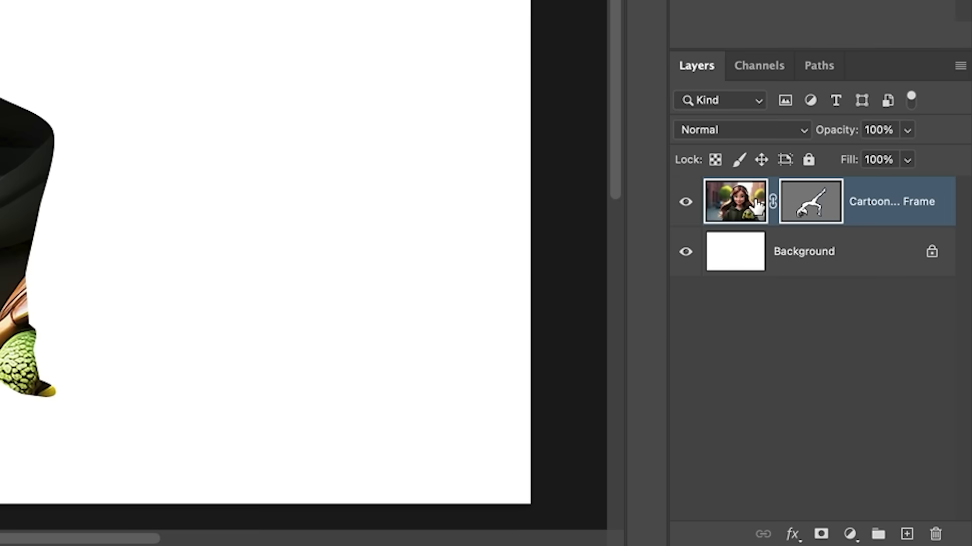
# Add a drop shadow offset right, with 46 px distance, 46 px size and 100% opacity.
pyautogui.click(792, 534)
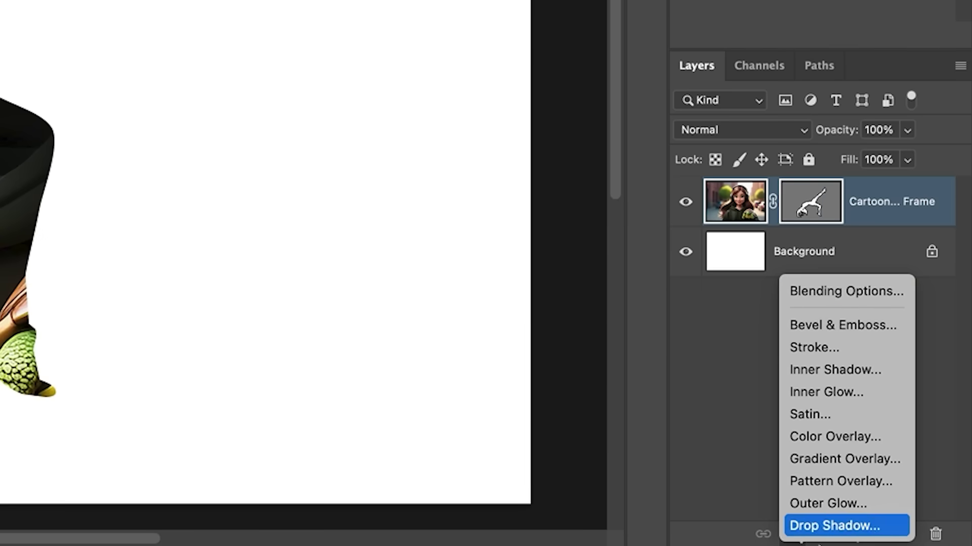
pyautogui.click(834, 526)
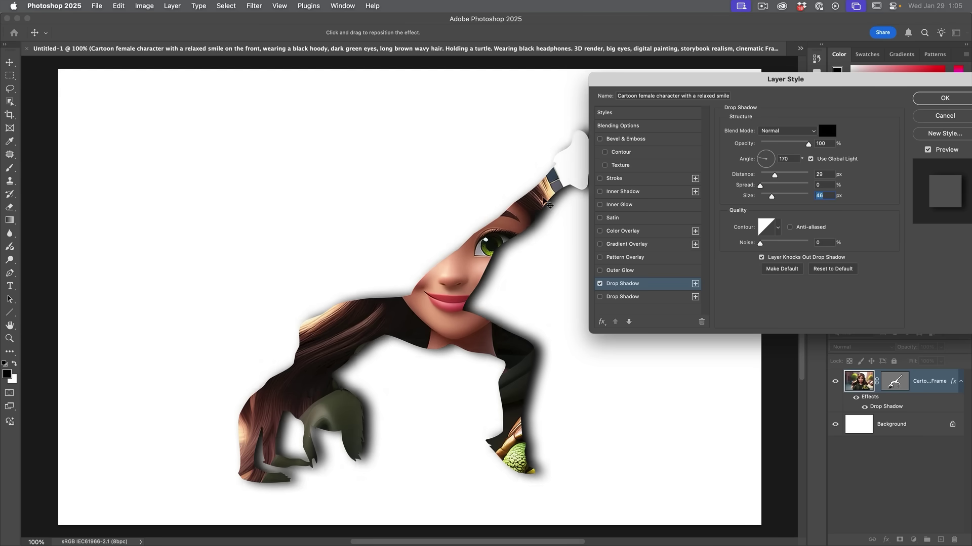
pyautogui.moveTo(552, 205); pyautogui.dragTo(557, 213)
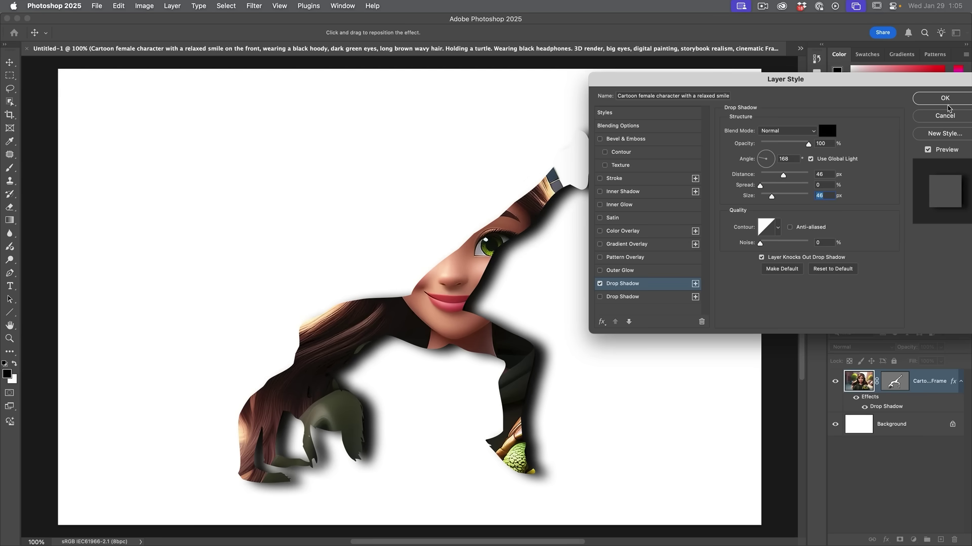
pyautogui.click(944, 99)
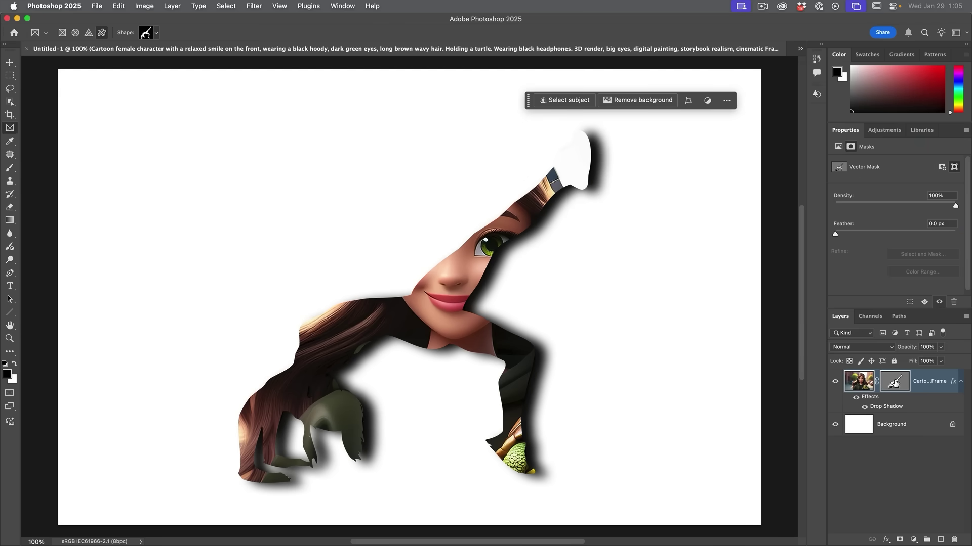
# Select the mask's top anchor points and drag them upward to uncover the girl's face and headphones.
pyautogui.click(858, 386)
pyautogui.click(9, 299)
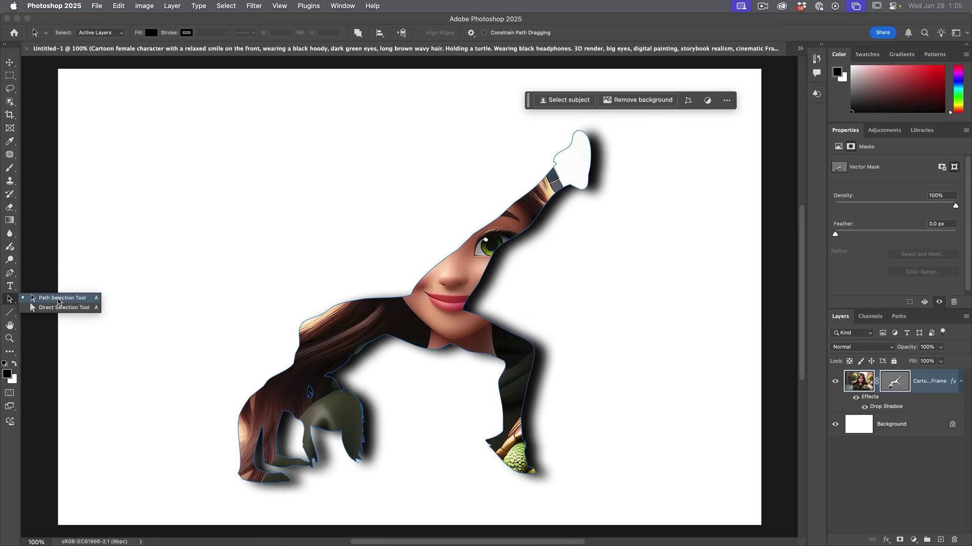
pyautogui.click(56, 308)
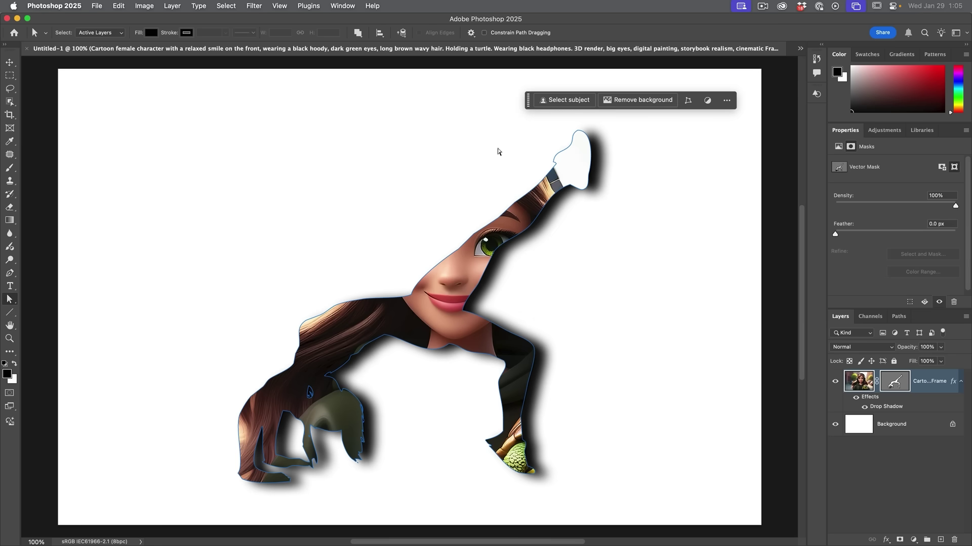
pyautogui.moveTo(334, 225); pyautogui.dragTo(446, 310)
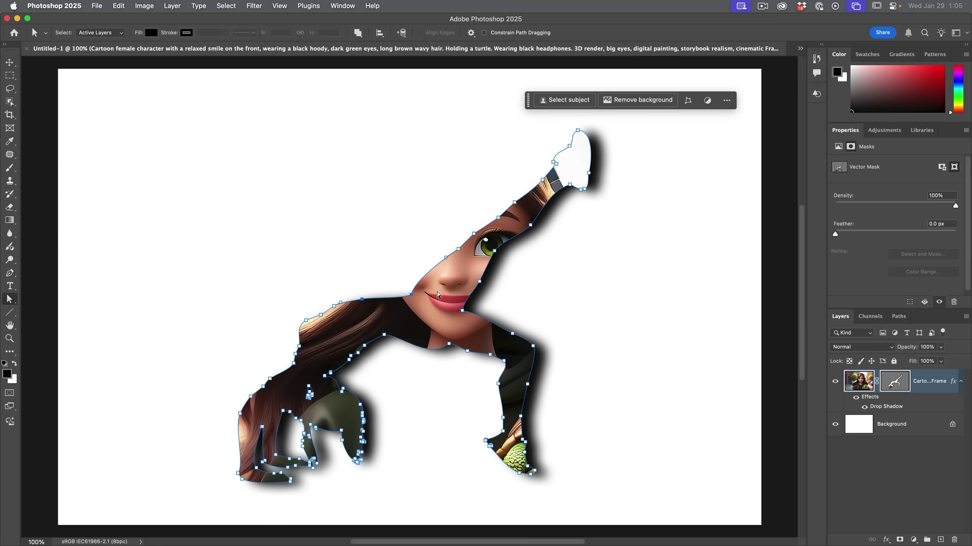
pyautogui.moveTo(406, 292); pyautogui.dragTo(396, 197)
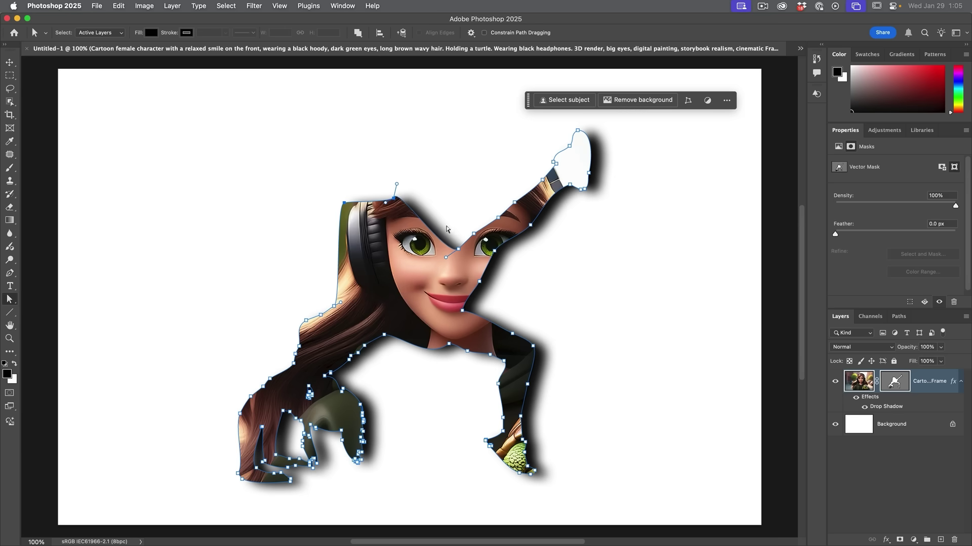
pyautogui.moveTo(457, 251); pyautogui.dragTo(449, 175)
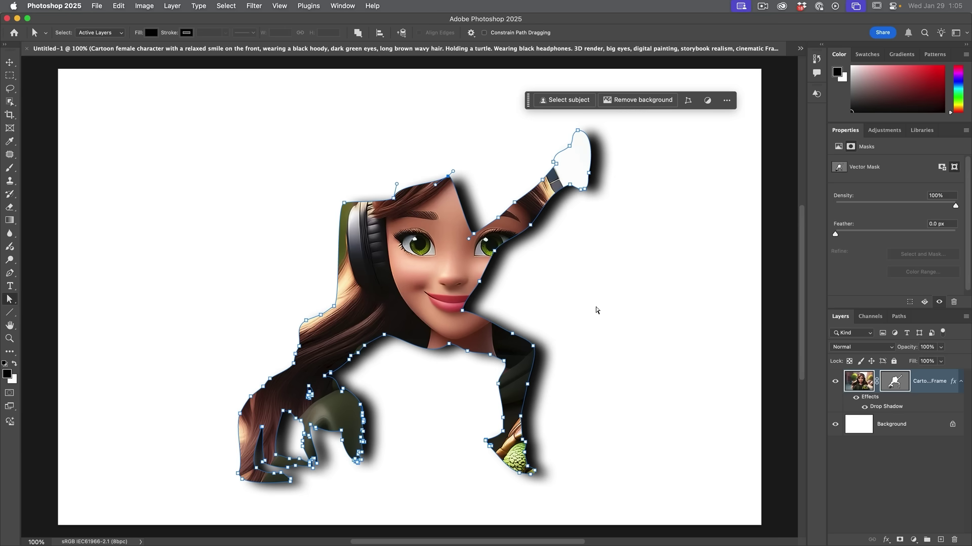